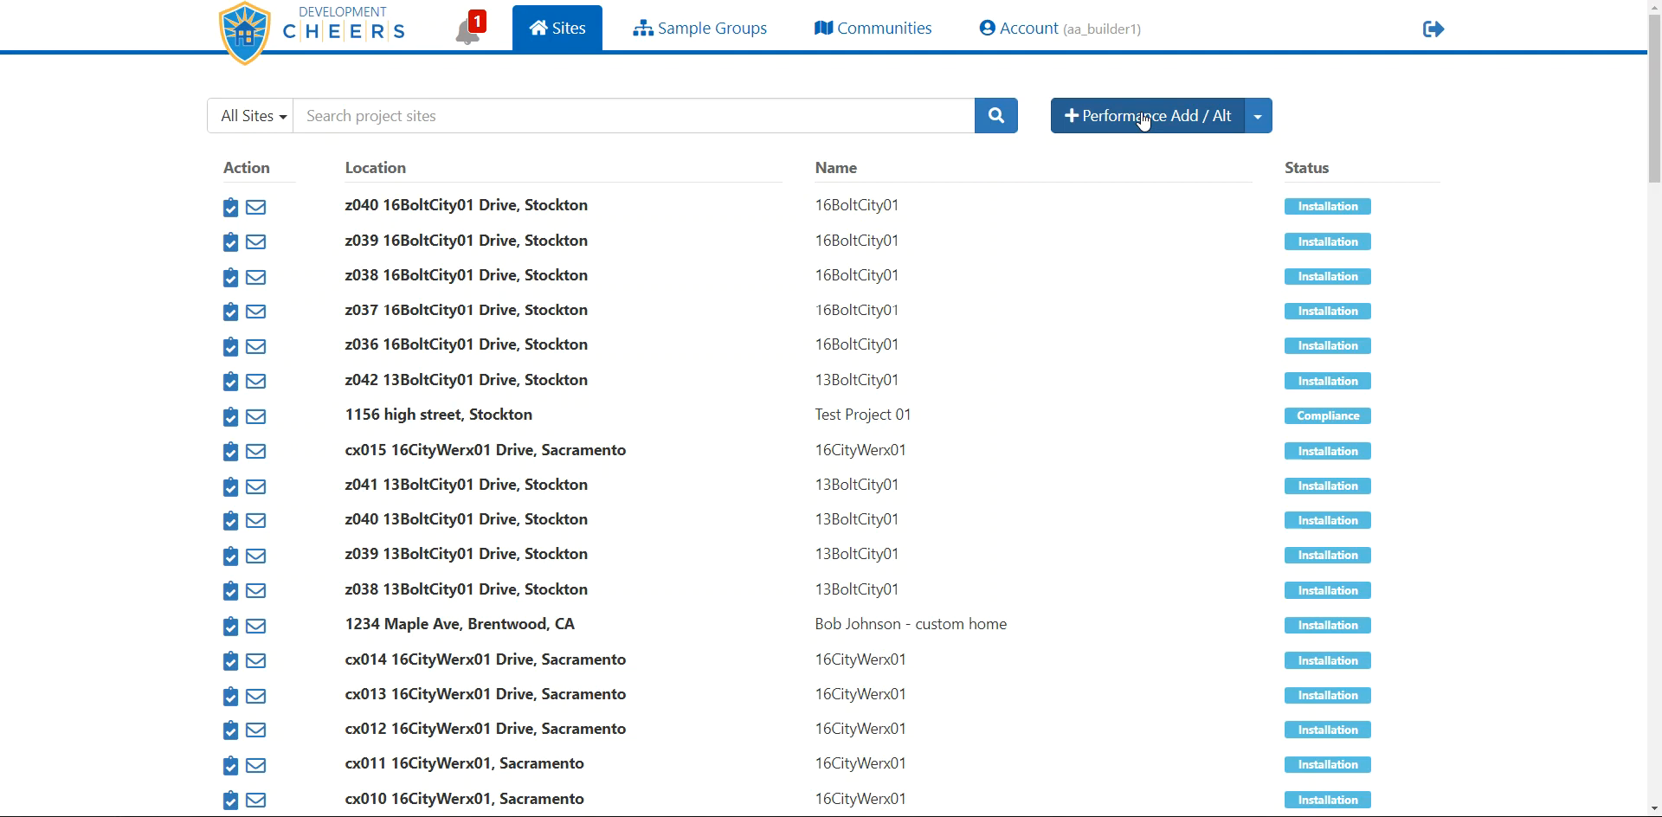
Open the Performance Add / Alt import page from the Import .xml file options
{"action": "left_click", "coordinate": [1259, 119]}
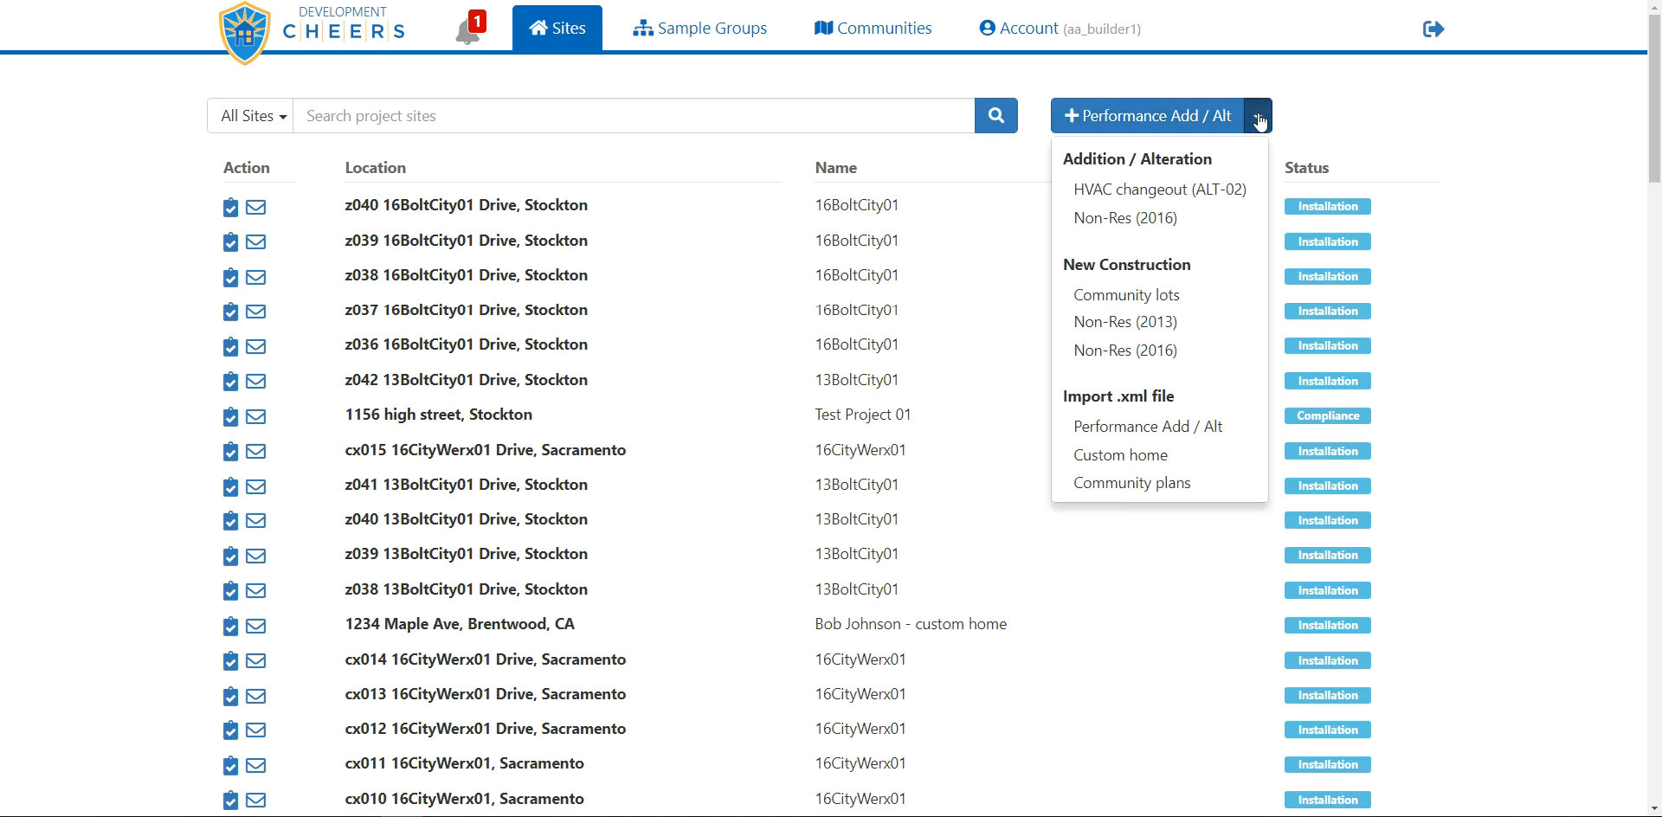
{"action": "left_click", "coordinate": [1178, 426]}
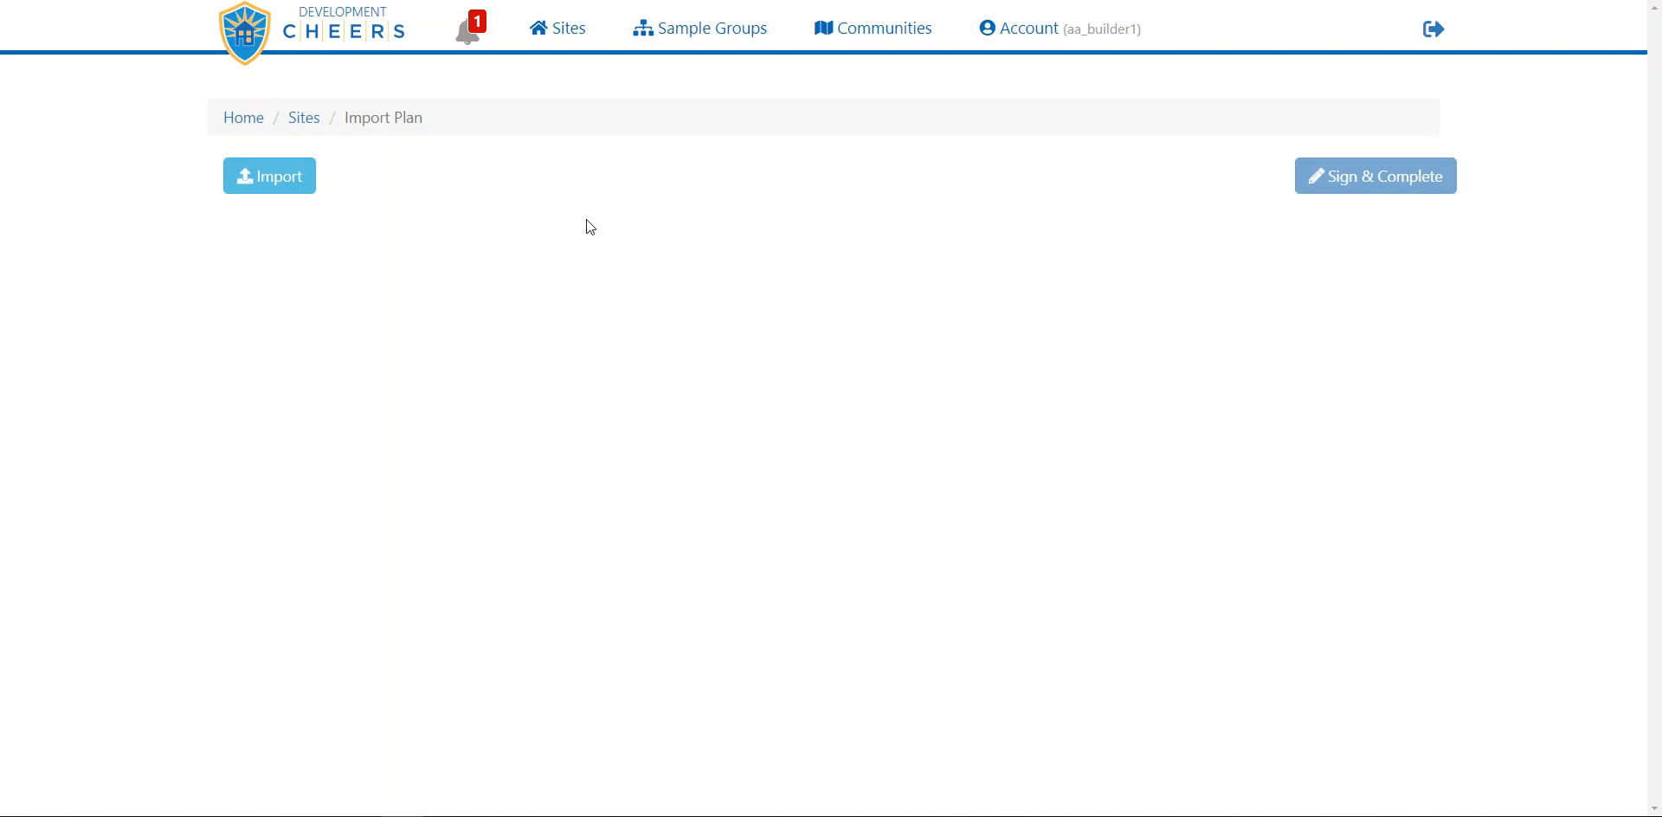
Import 170004.xml from the perfalts folder into the Import Plan page
{"action": "left_click", "coordinate": [275, 182]}
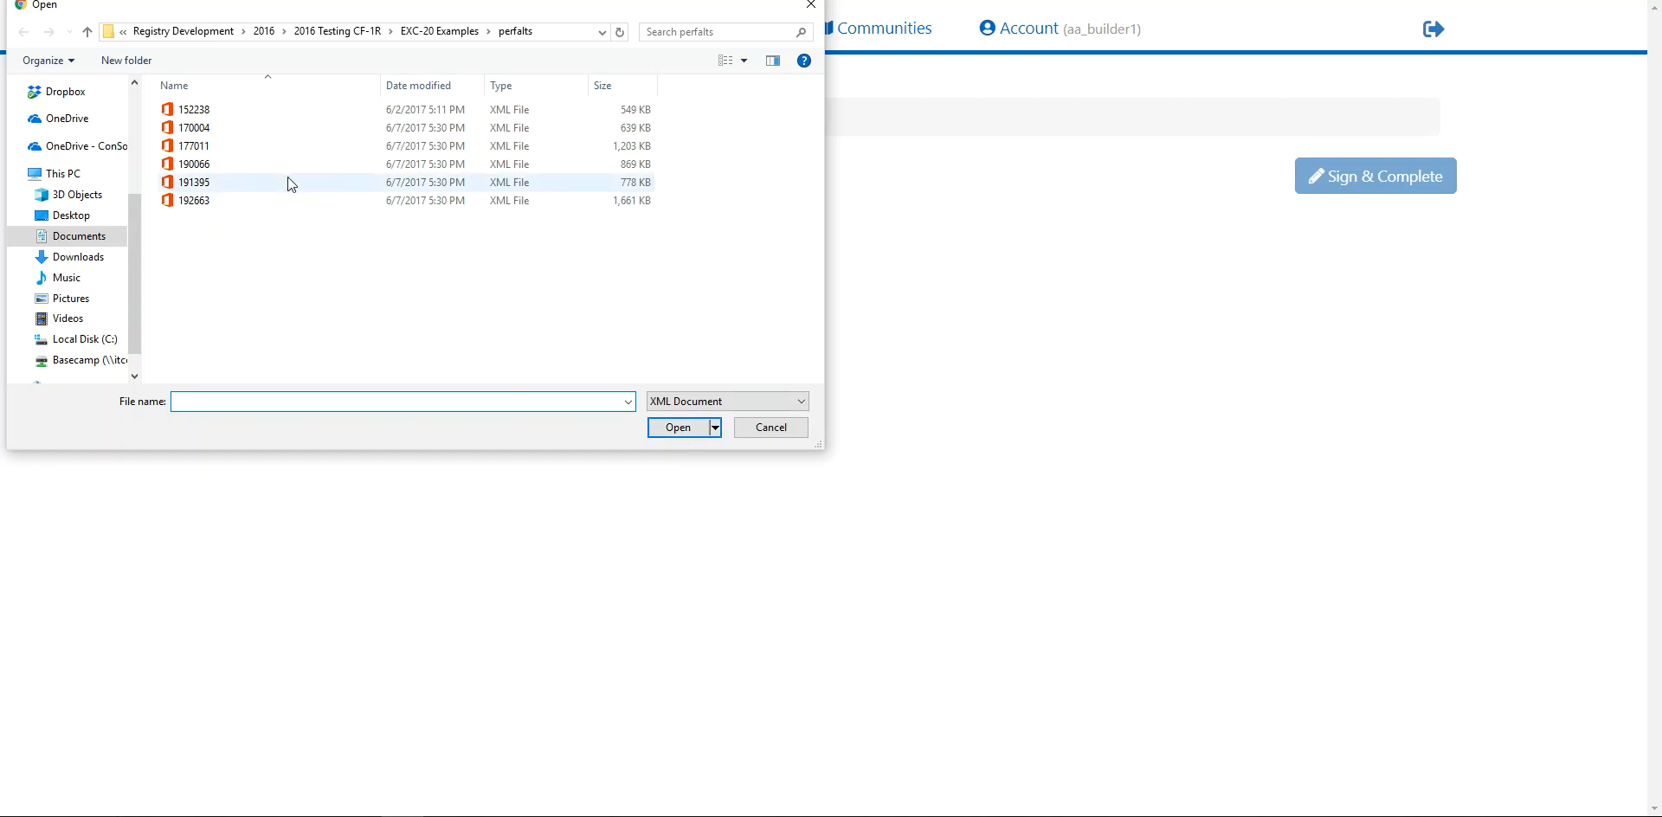
{"action": "double_click", "coordinate": [206, 128]}
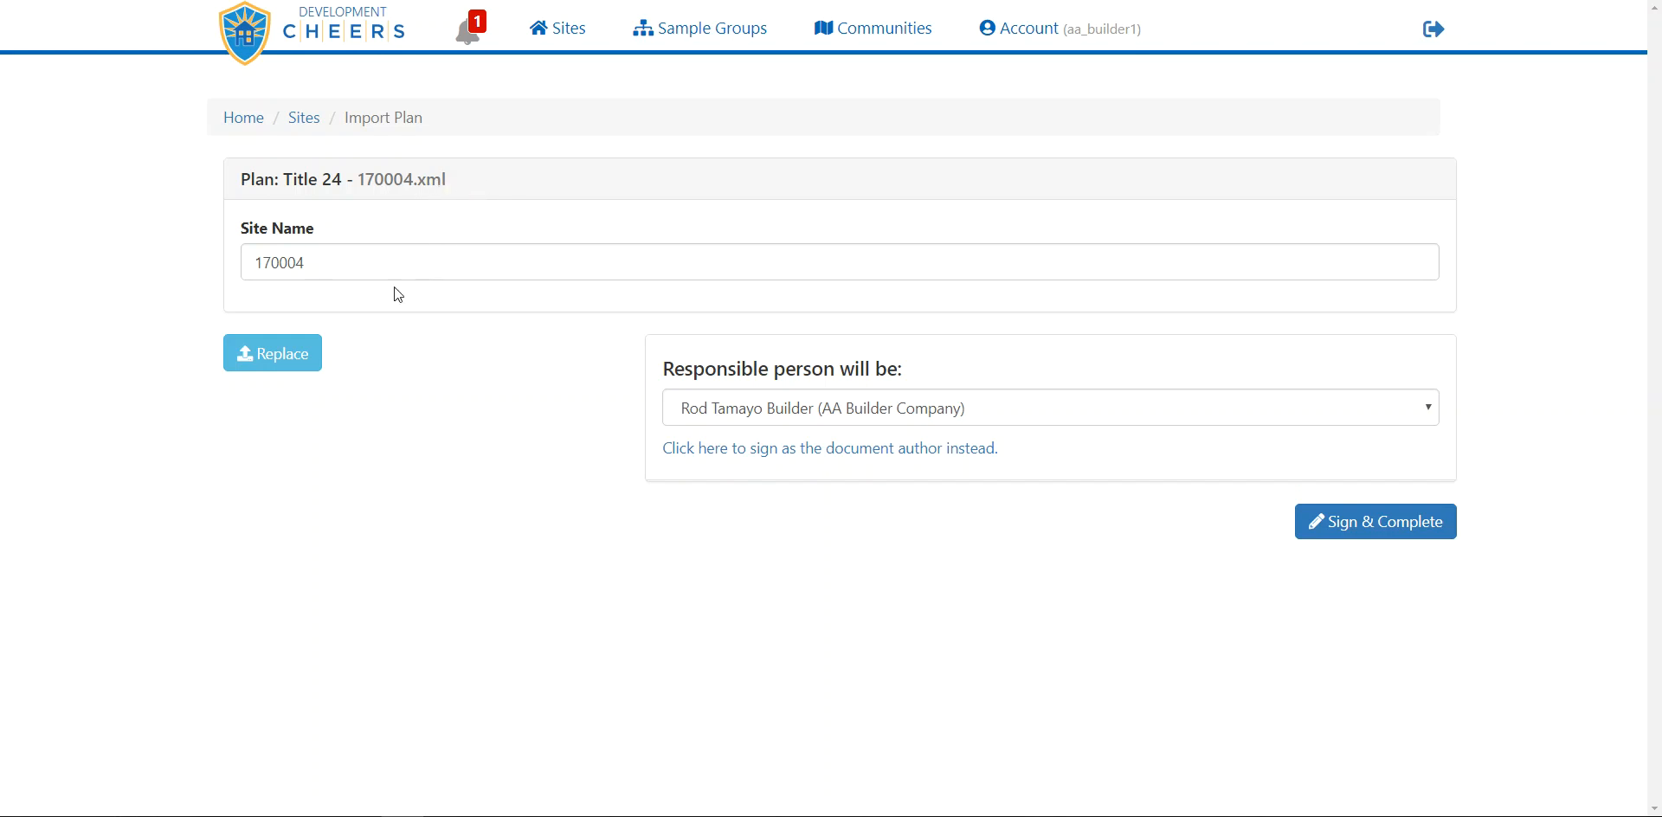
Change the Site Name from 170004 to 71018
{"action": "double_click", "coordinate": [317, 263]}
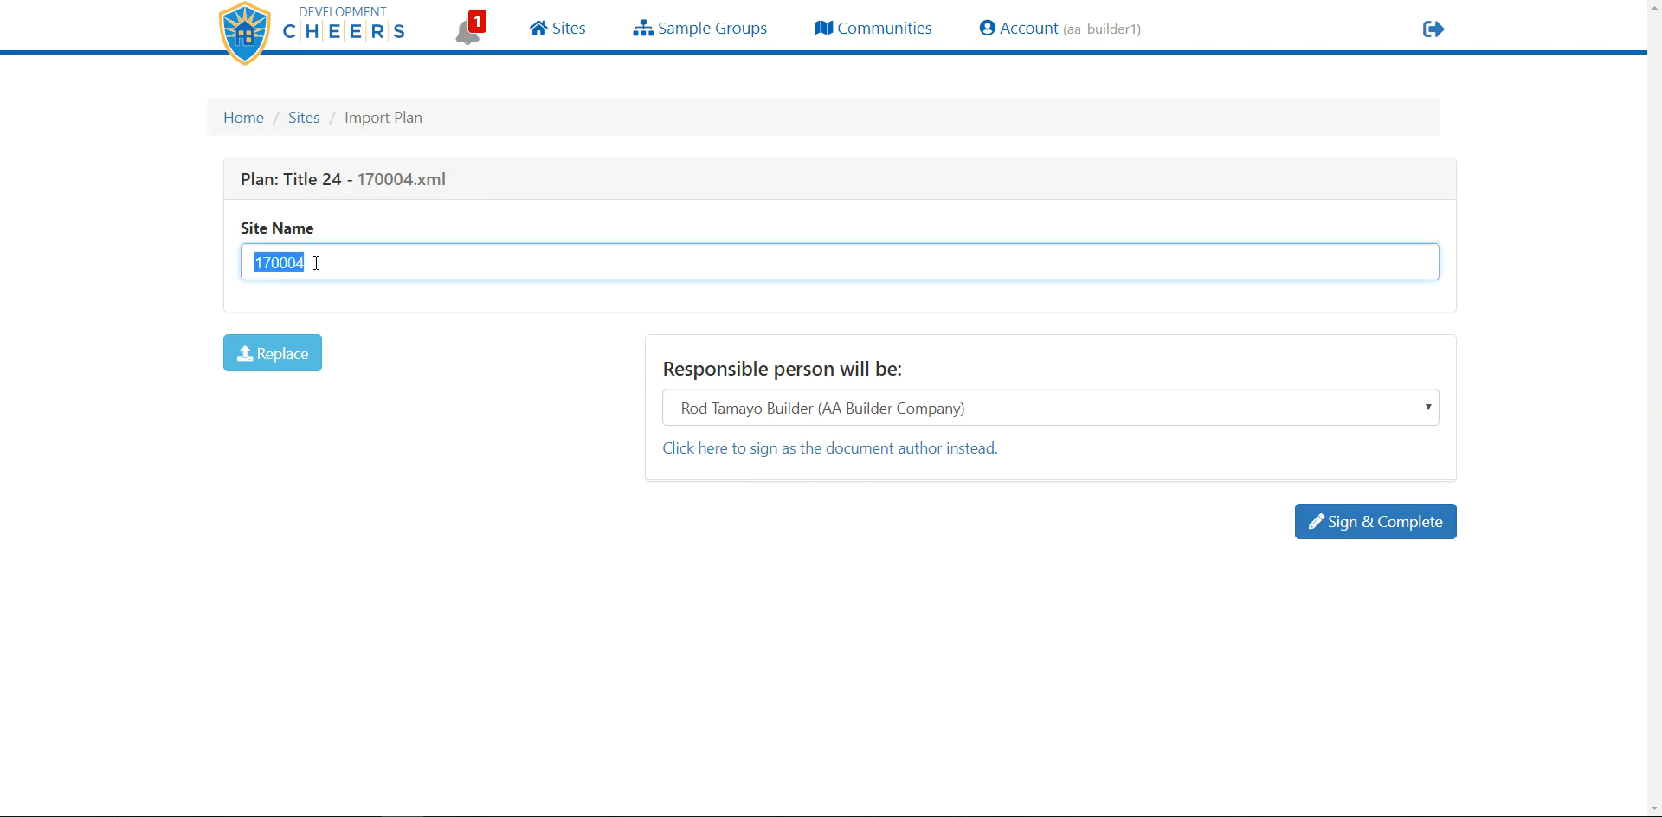
{"action": "type", "text": "71018"}
{"action": "left_click", "coordinate": [381, 306]}
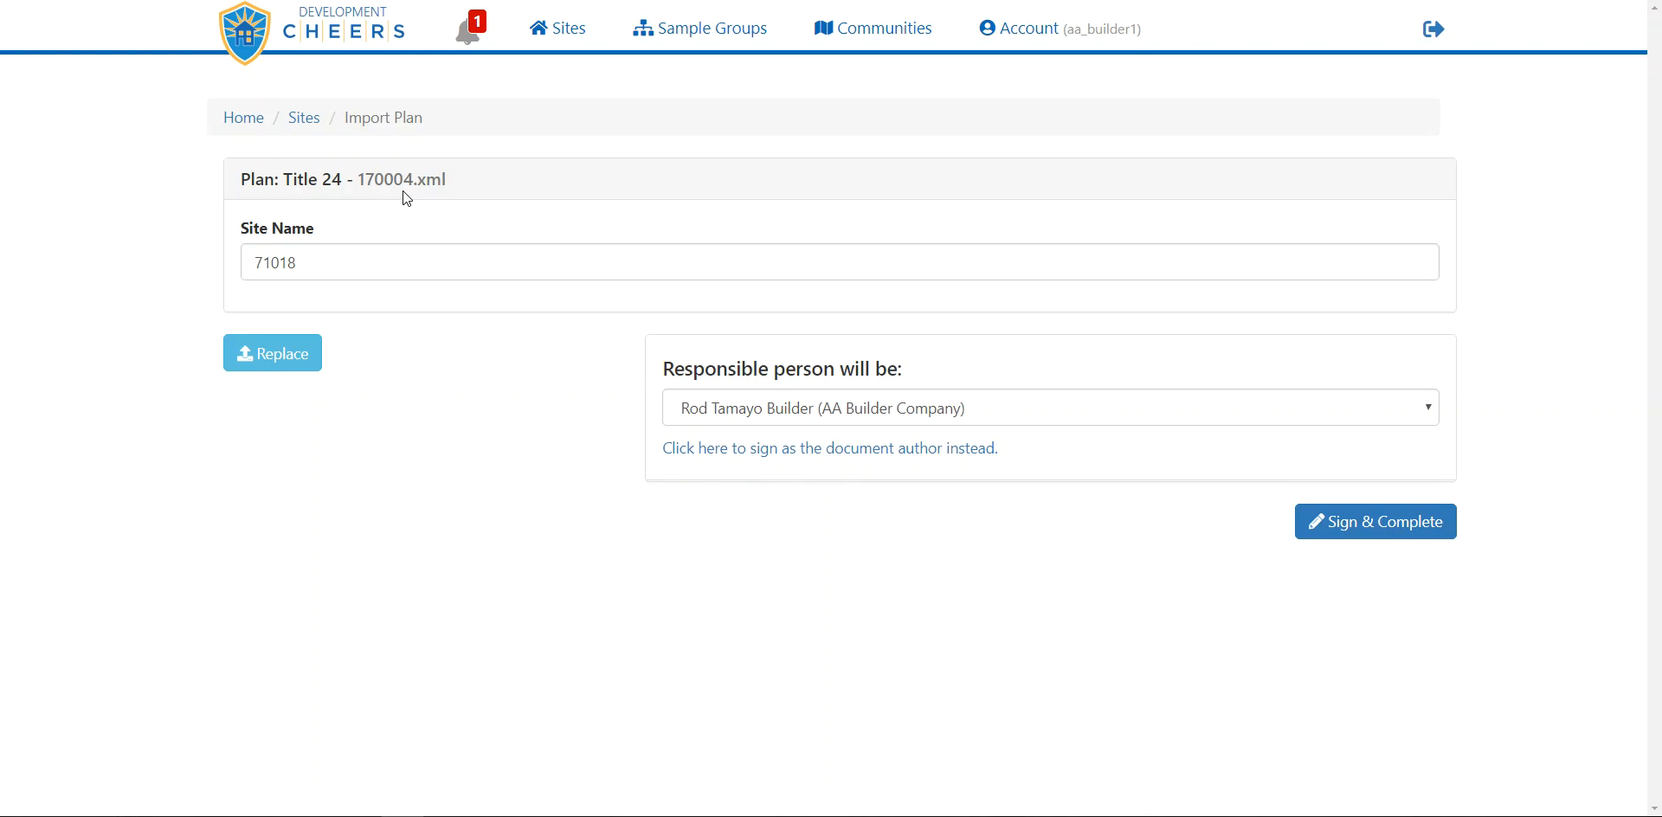
Replace the plan with 170004.xml again, restoring Site Name 170004
{"action": "left_click", "coordinate": [285, 360]}
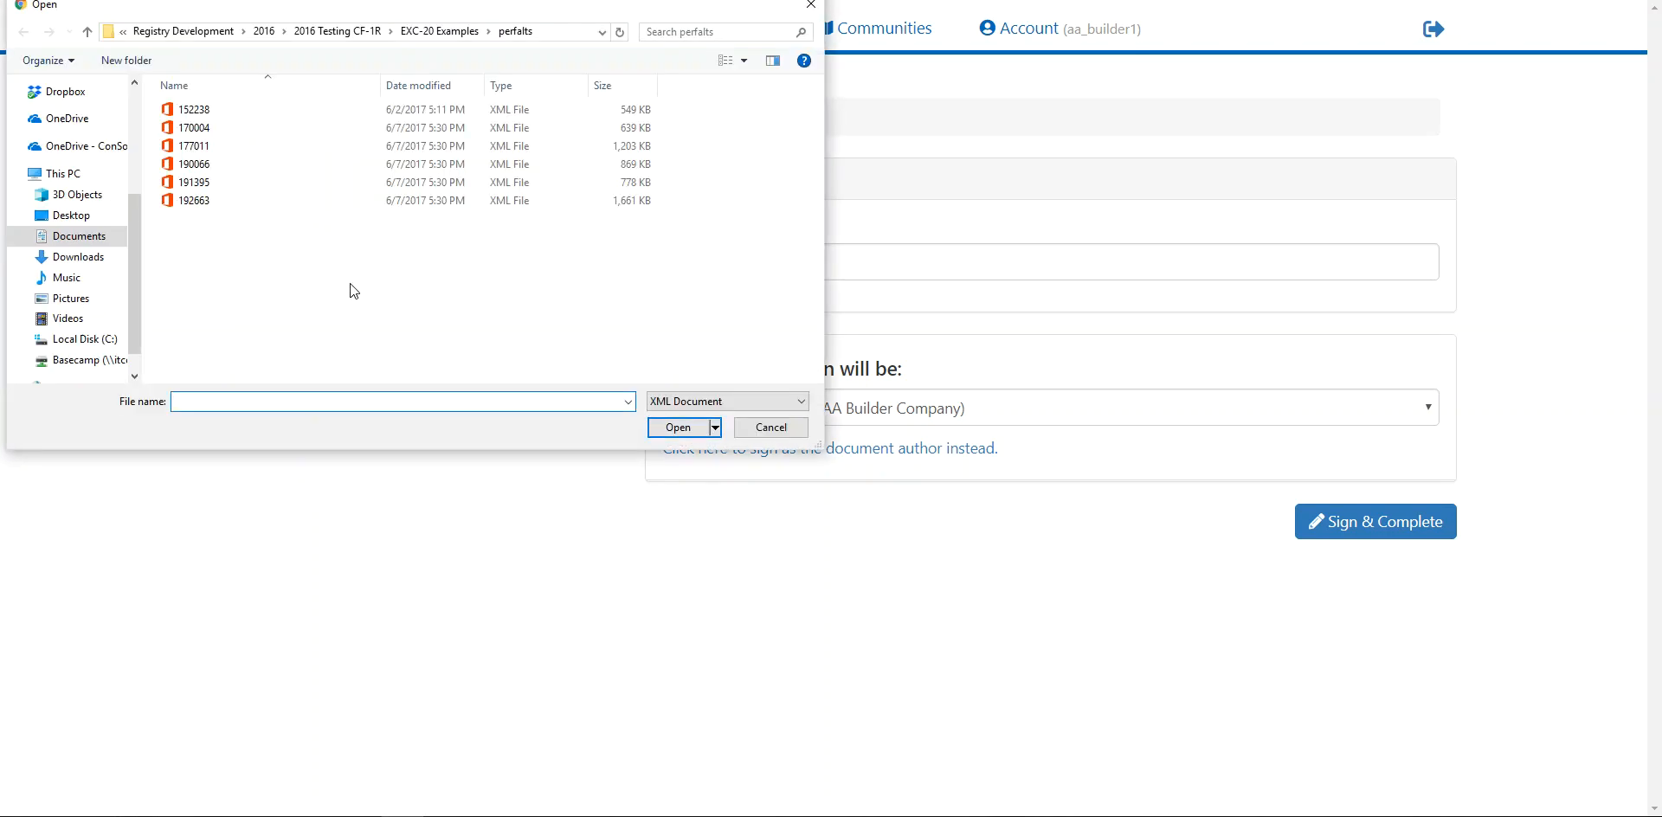
{"action": "double_click", "coordinate": [199, 127]}
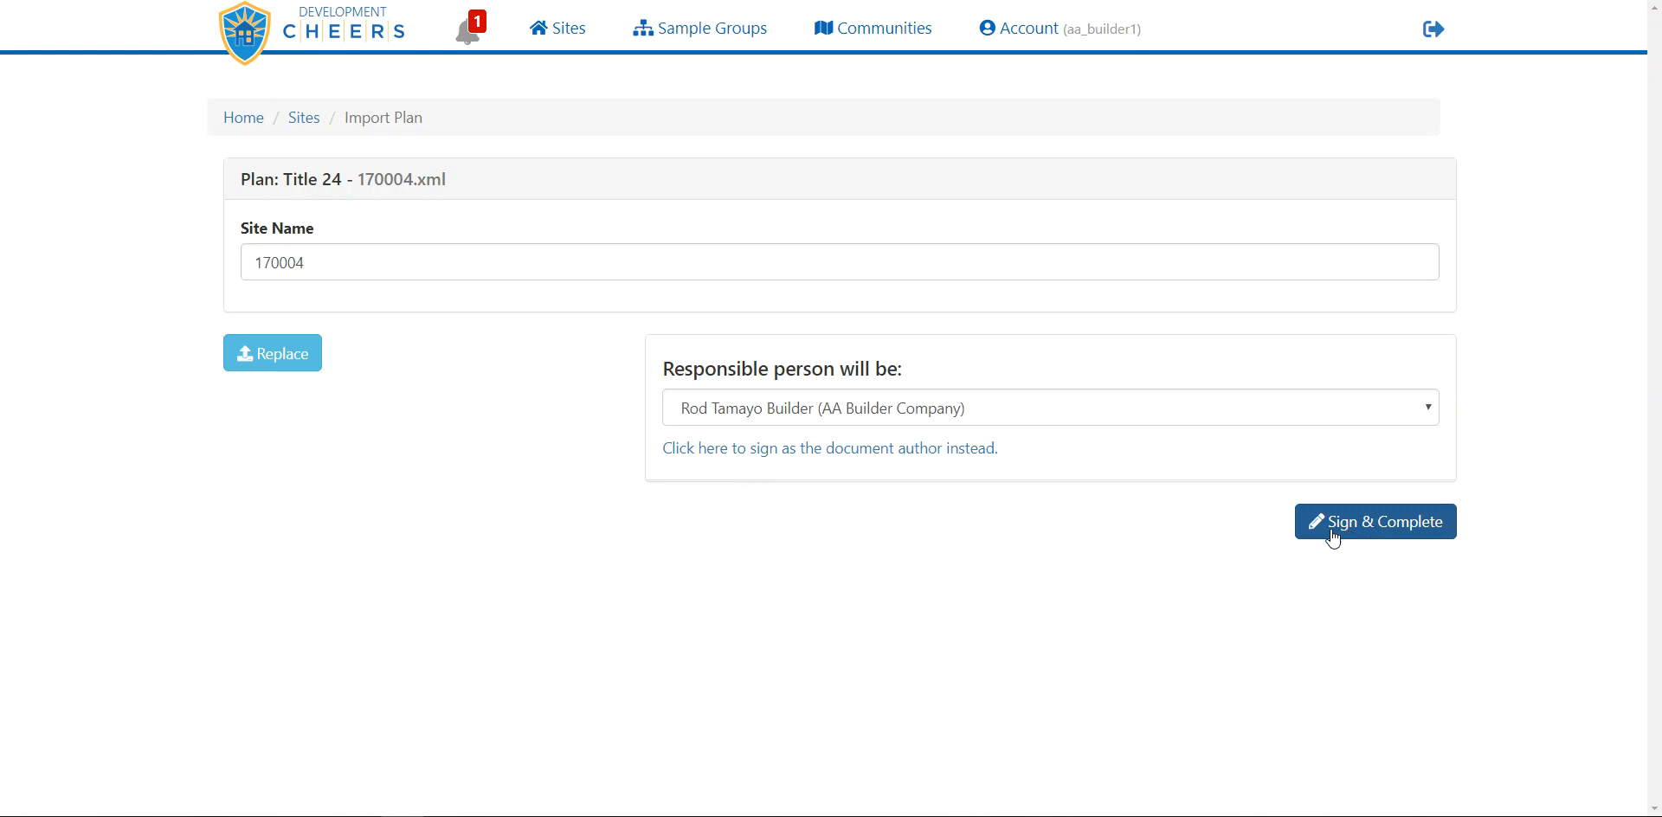
Switch to signing as the document author and begin designating a responsible signer
{"action": "left_click", "coordinate": [805, 449]}
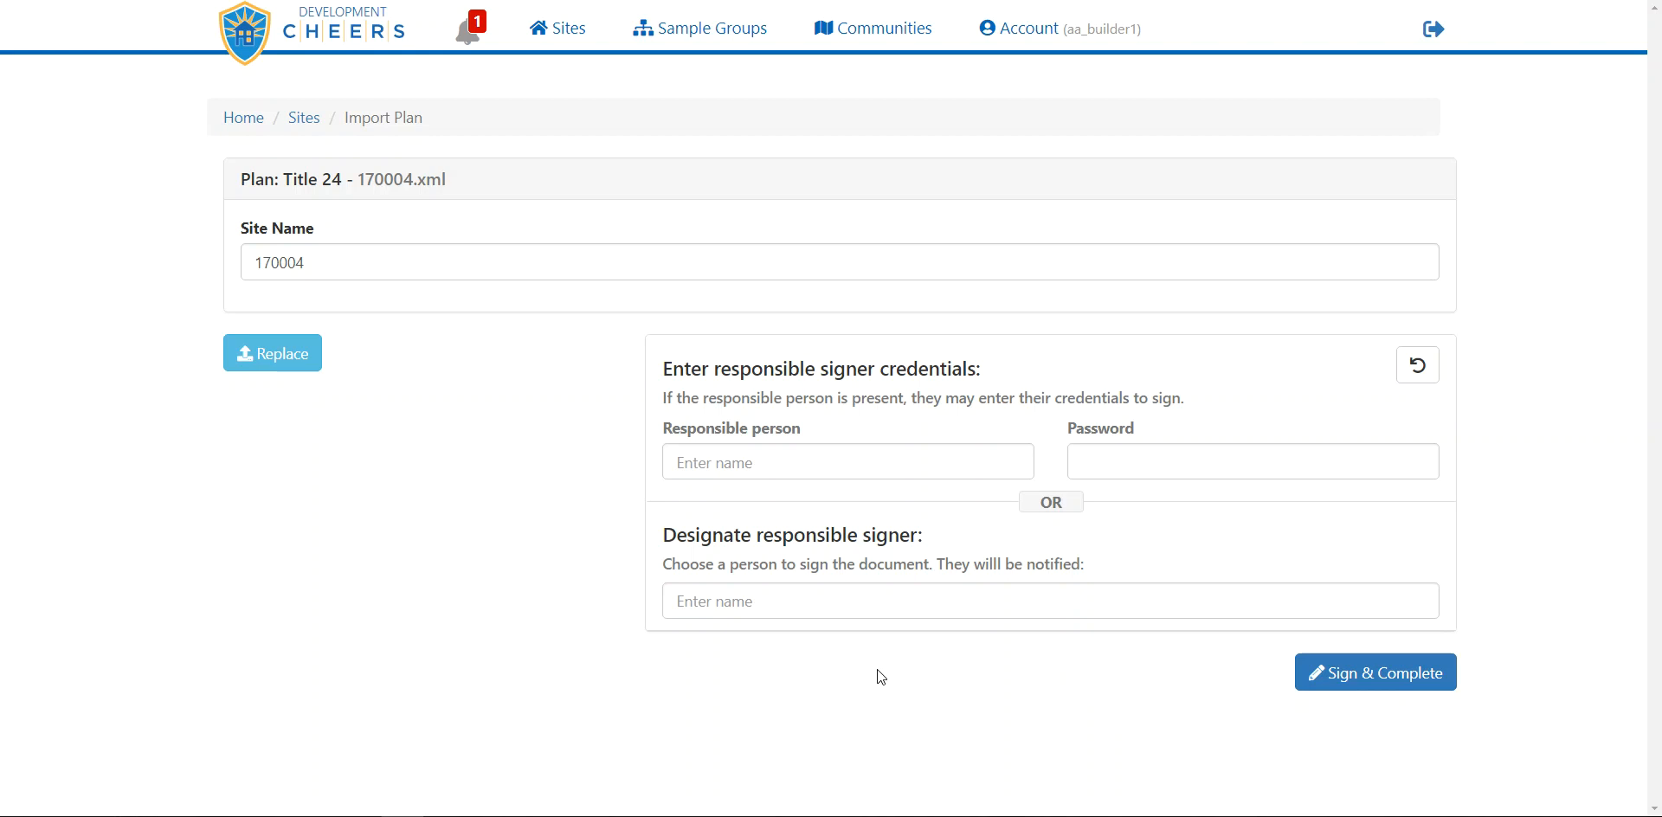
{"action": "left_click", "coordinate": [768, 600]}
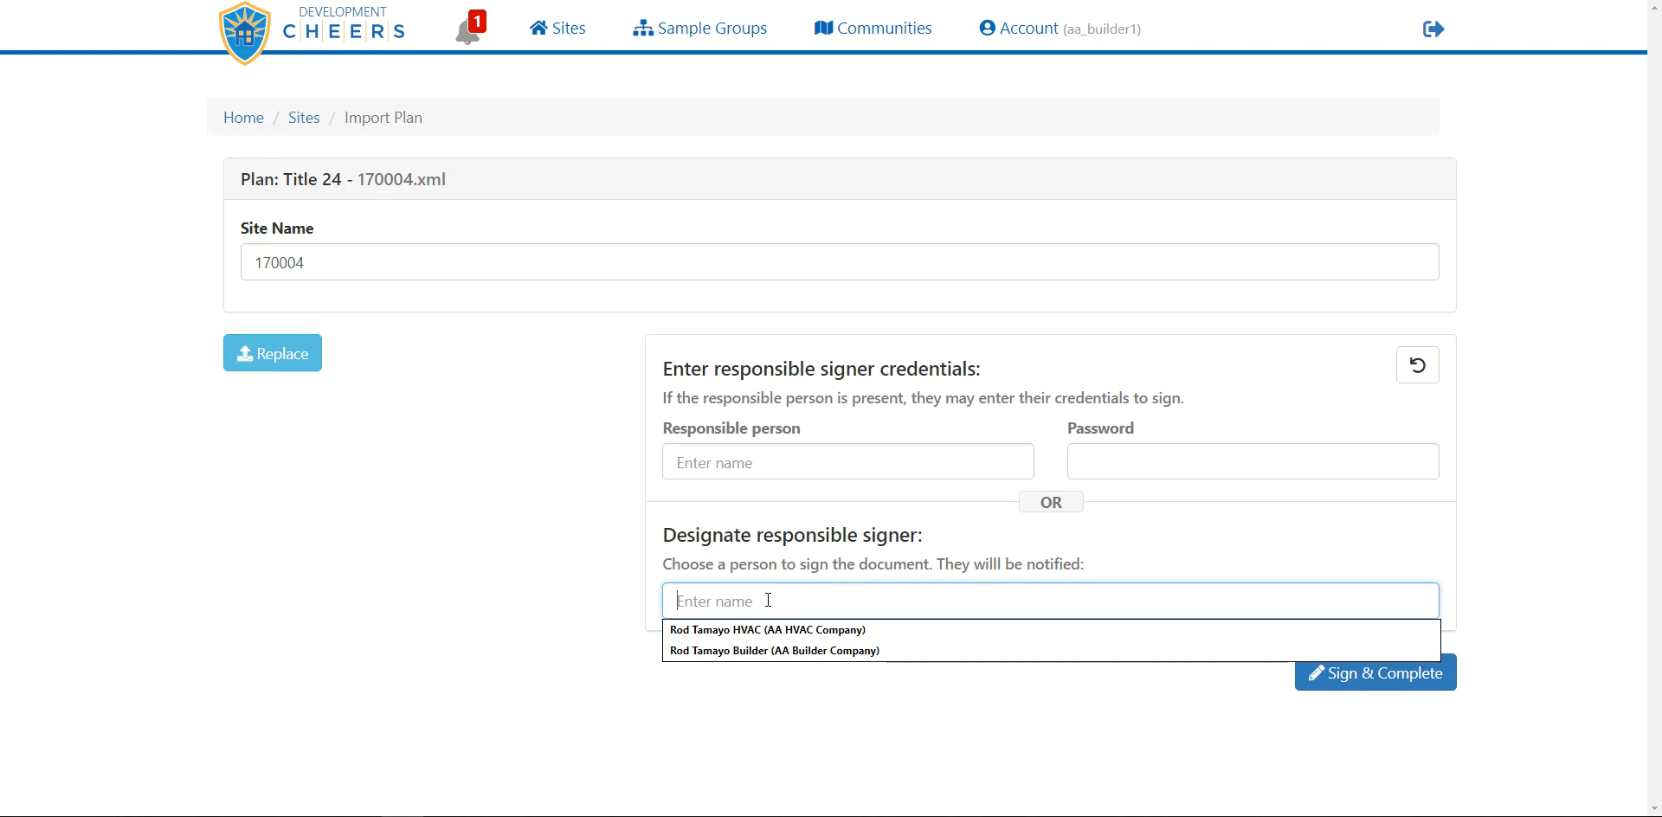
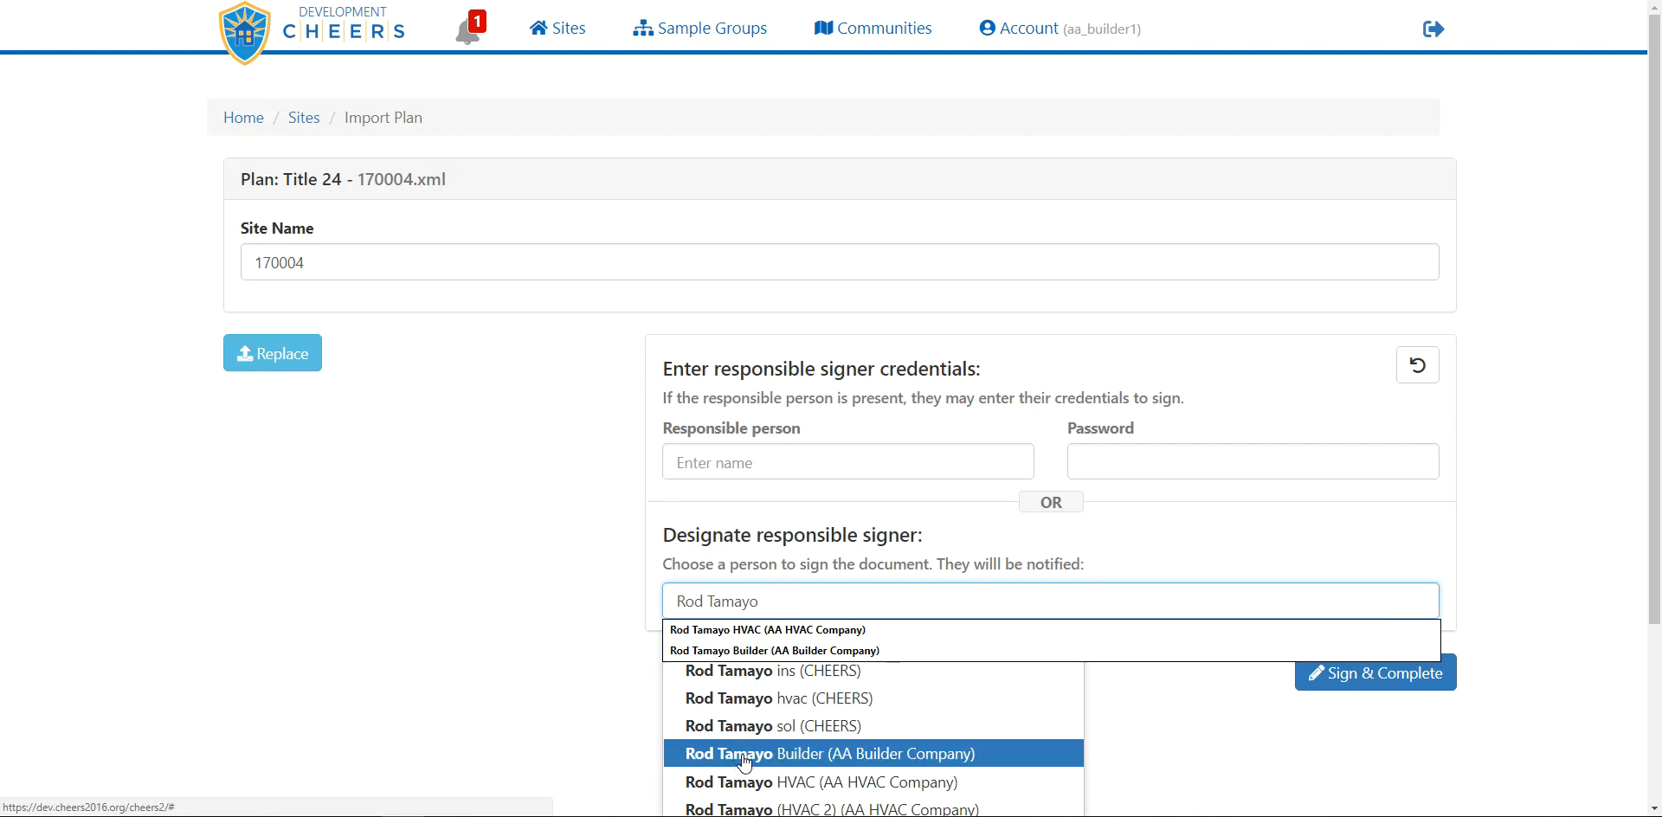
Enter the signer's name and pick the hvac (CHEERS) user as responsible signer
{"action": "left_click", "coordinate": [748, 699]}
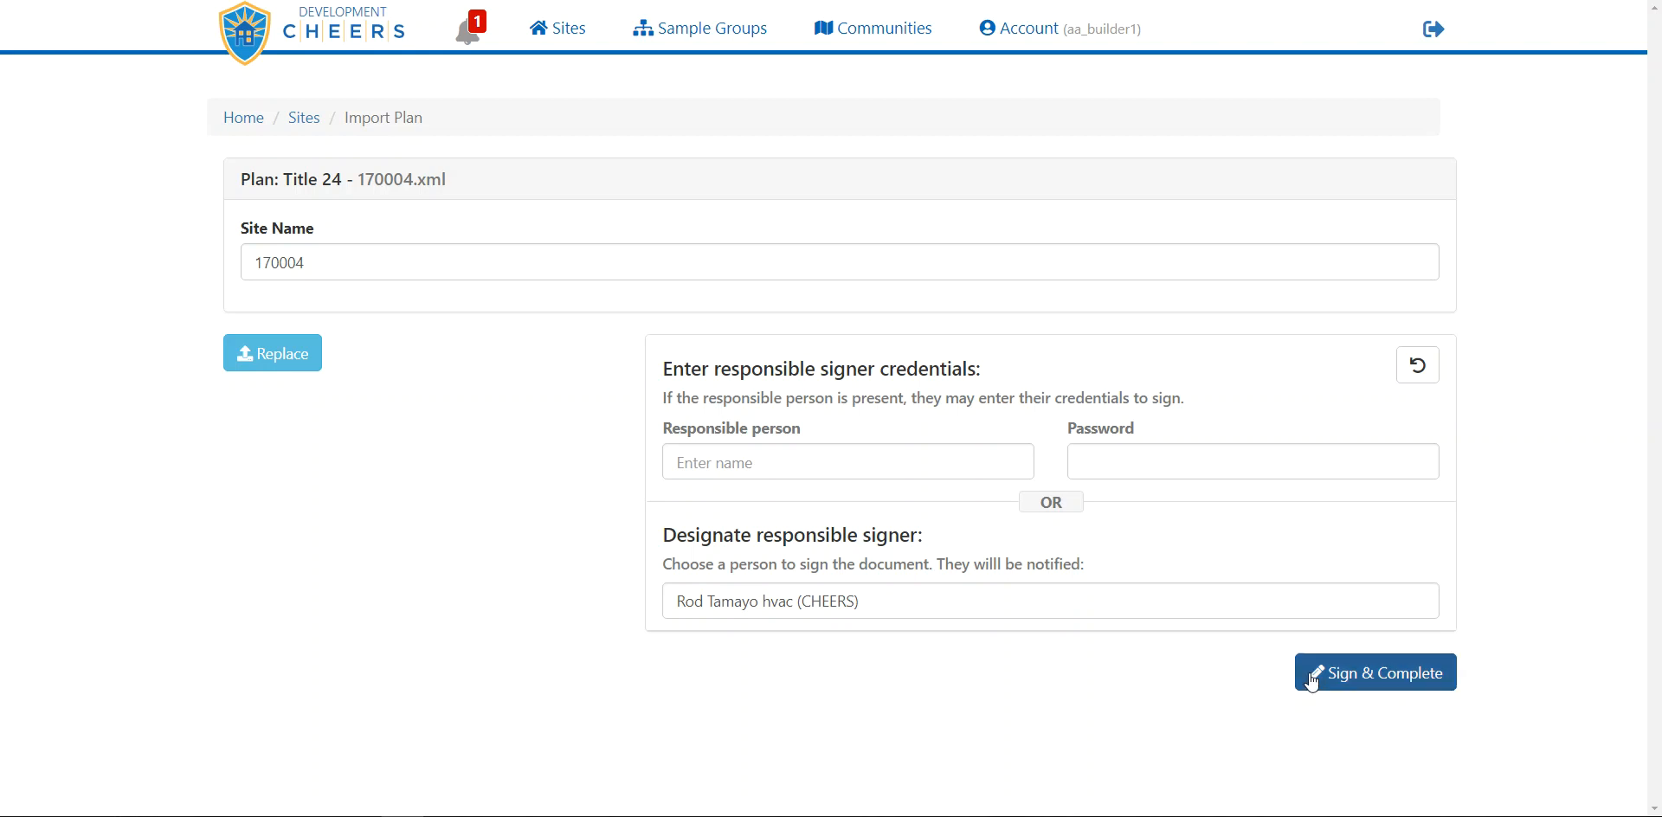
{"action": "left_click", "coordinate": [1352, 679]}
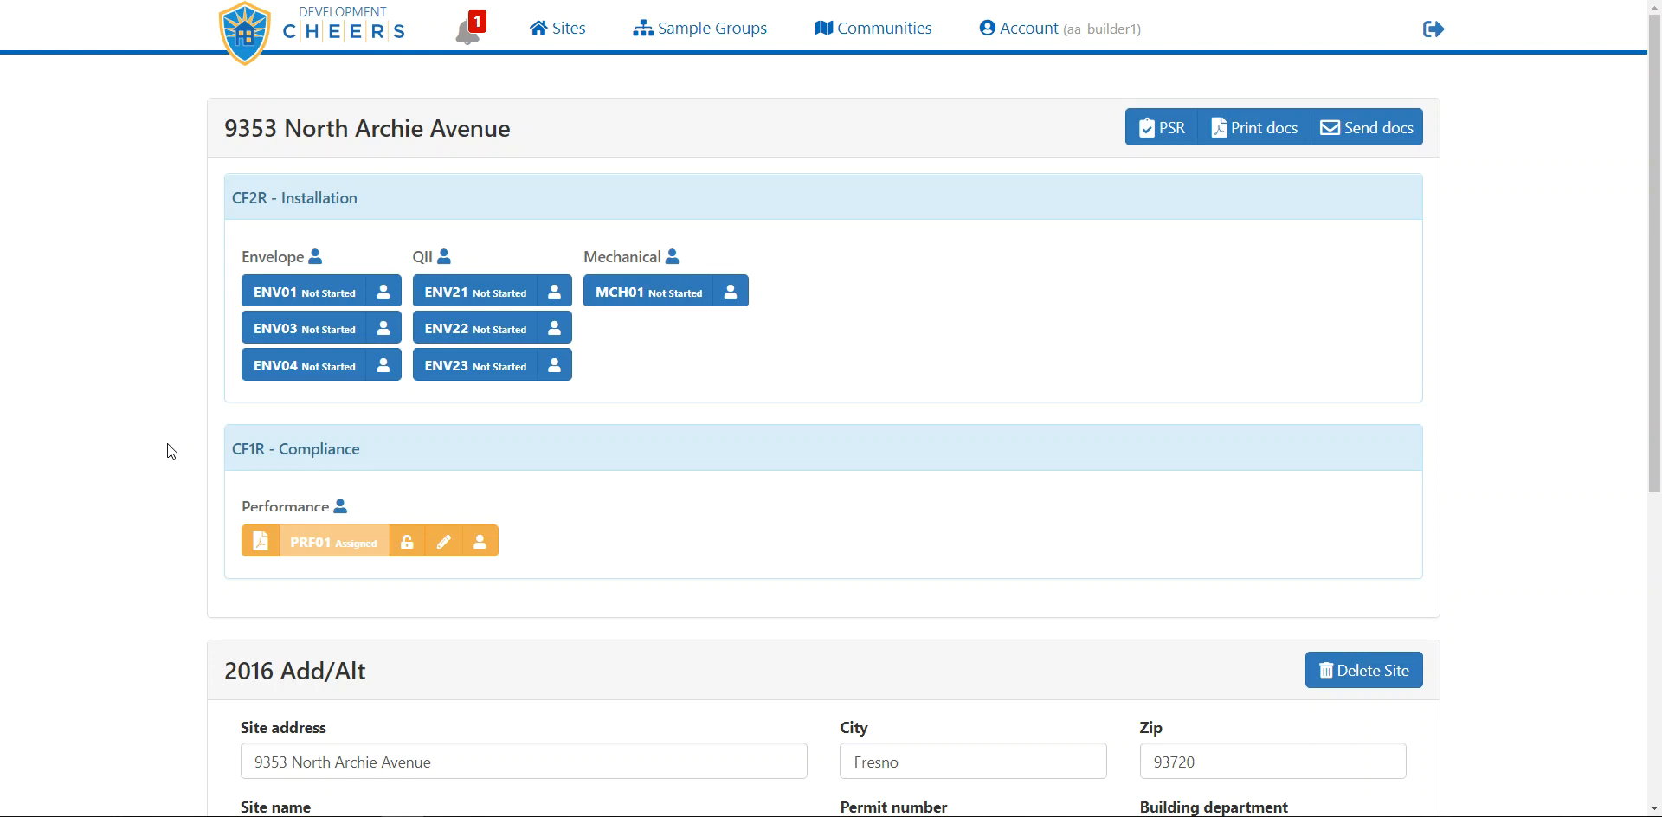
{"action": "scroll", "coordinate": [168, 445], "scroll_direction": "down", "scroll_amount": 4}
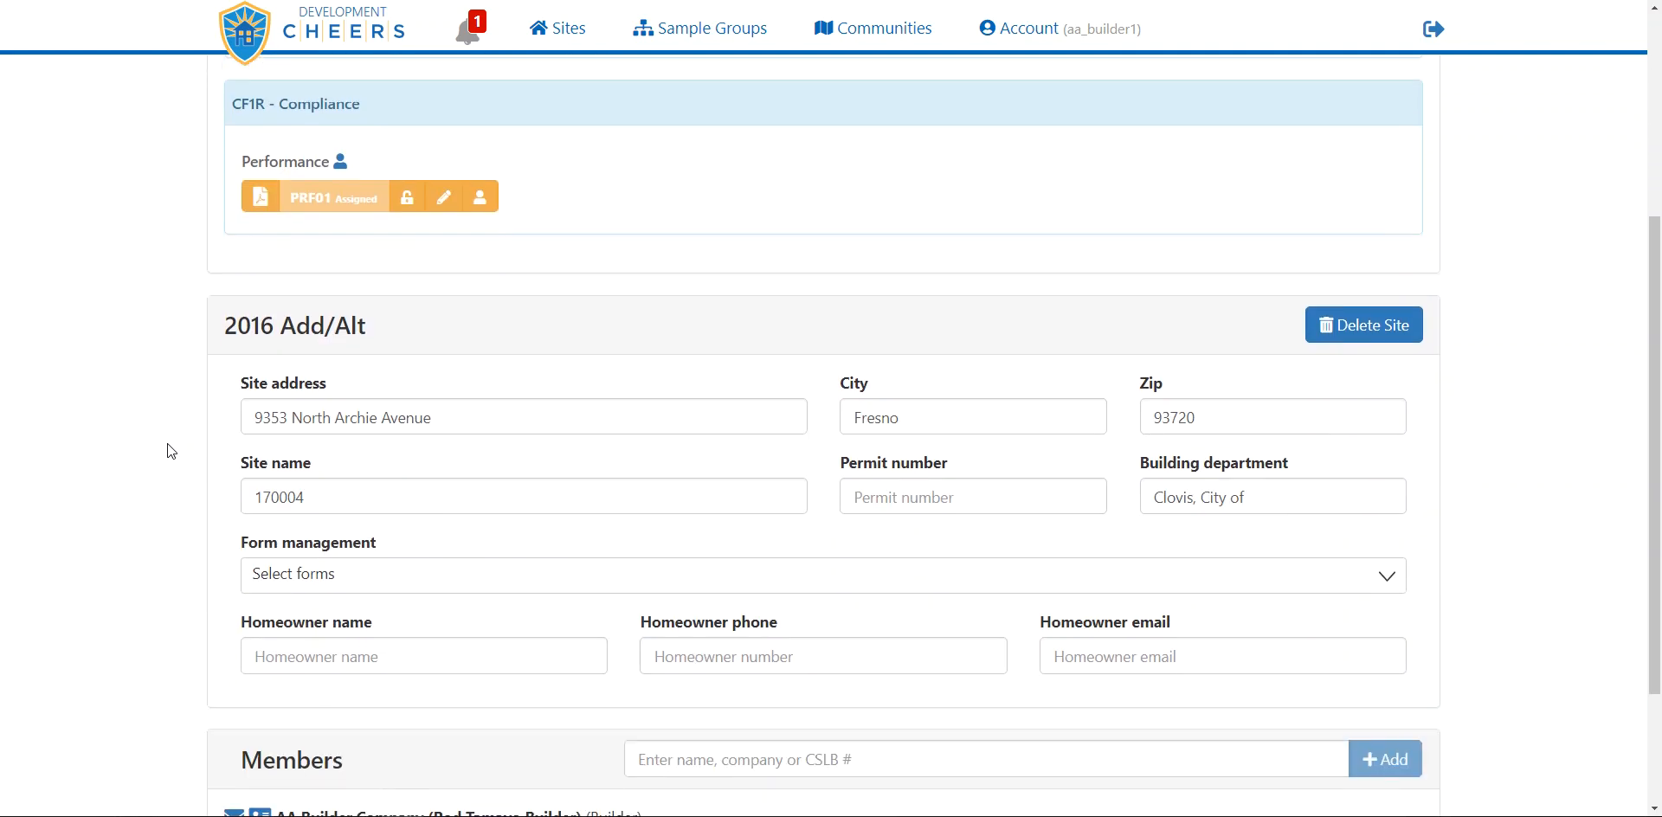
{"action": "scroll", "coordinate": [168, 443], "scroll_direction": "down", "scroll_amount": 2}
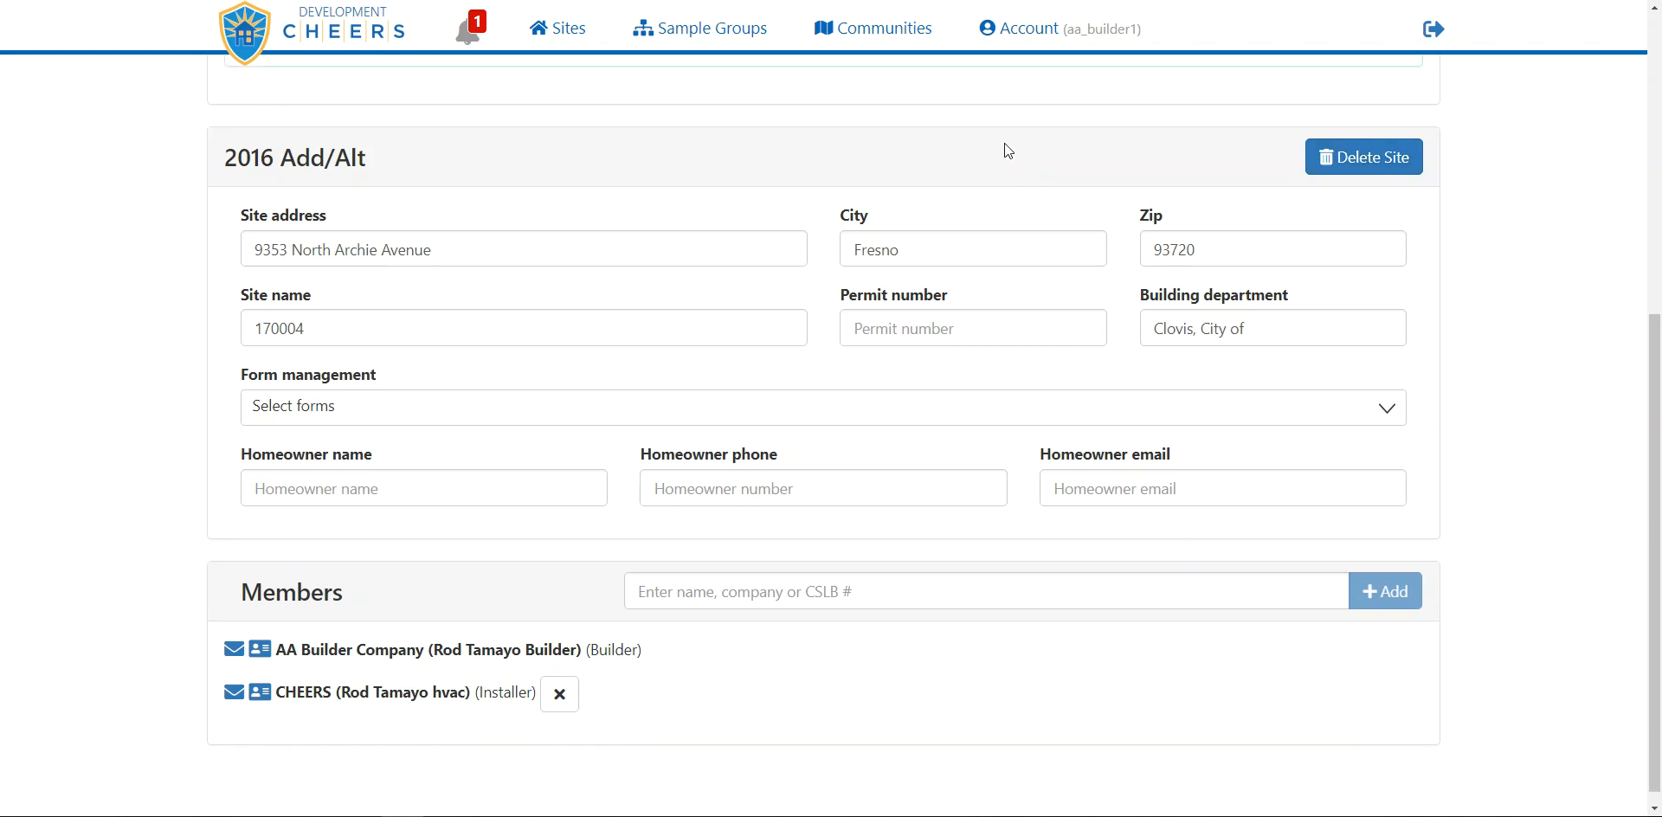
{"action": "scroll", "coordinate": [1005, 143], "scroll_direction": "up", "scroll_amount": 6}
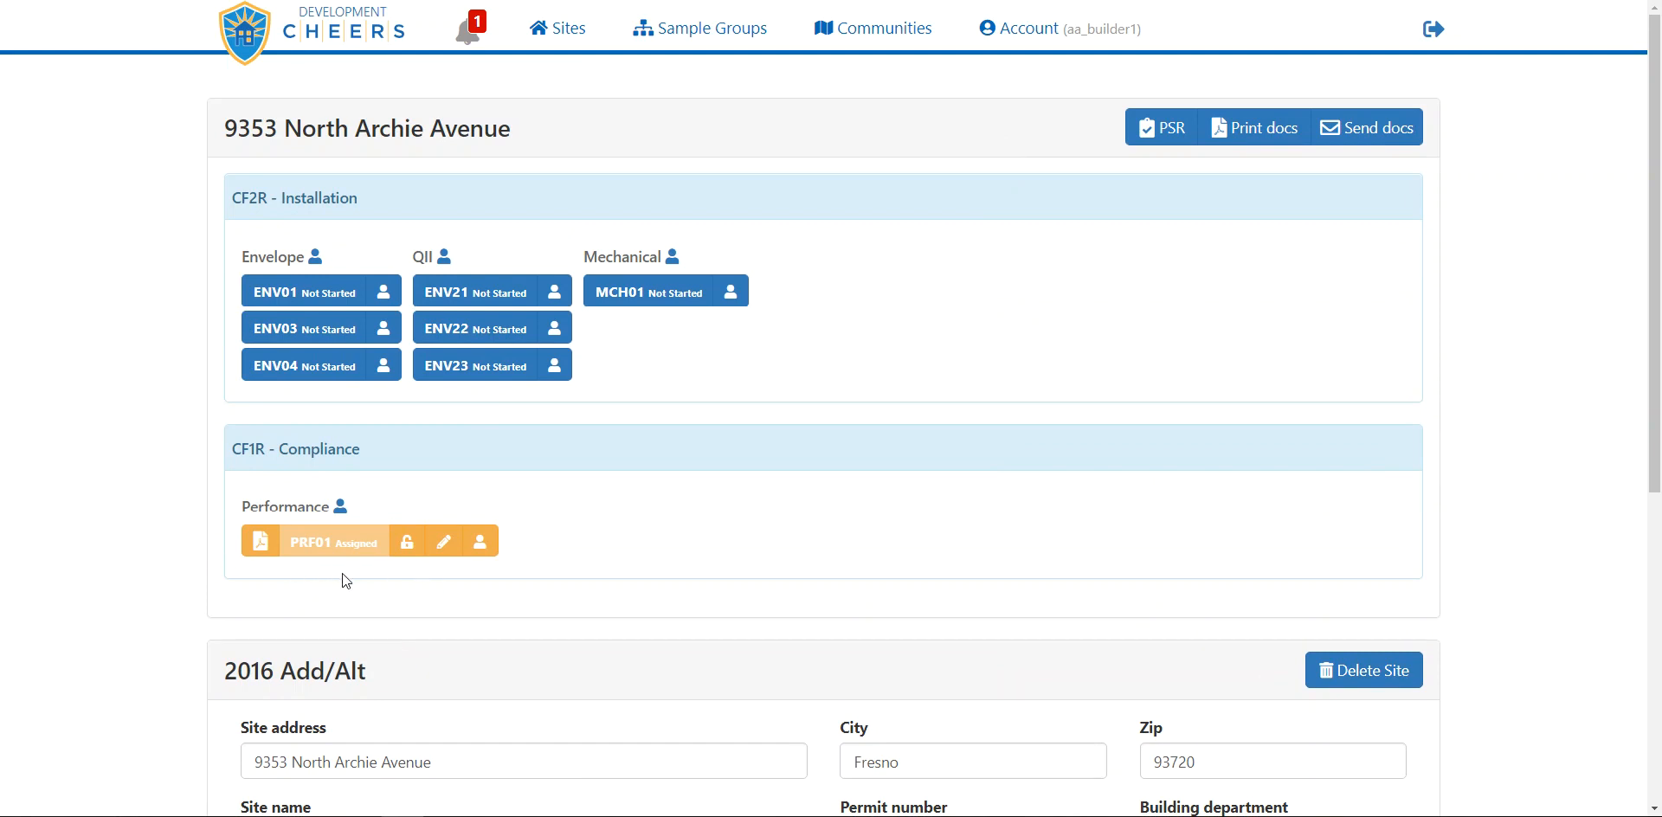
{"action": "mouse_move", "coordinate": [201, 814]}
{"action": "left_click", "coordinate": [271, 744]}
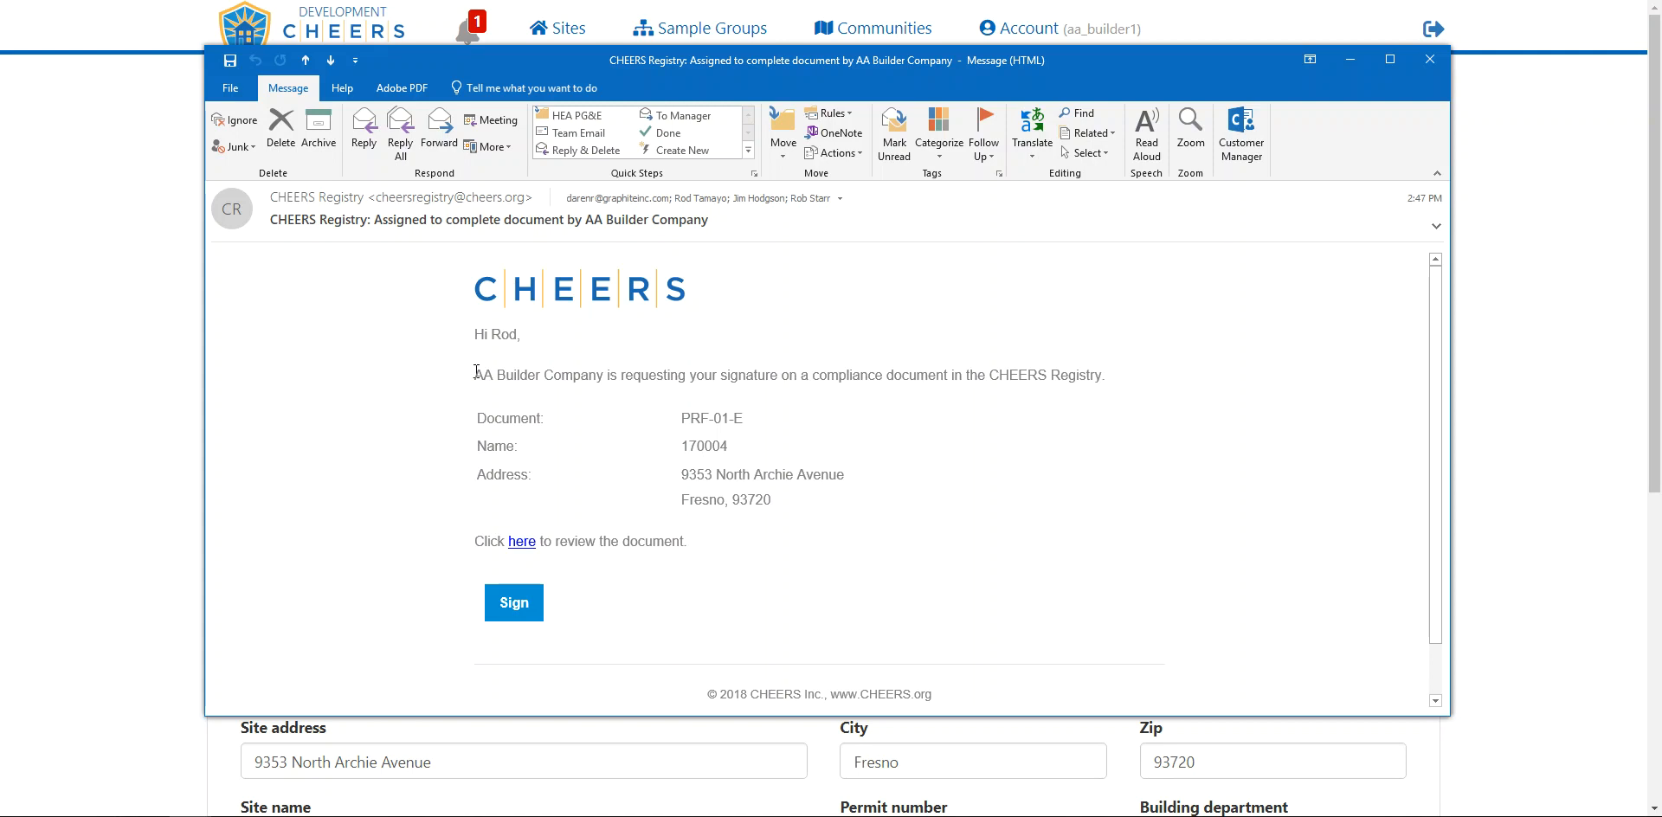
{"action": "left_click_drag", "start_coordinate": [475, 373], "coordinate": [588, 386]}
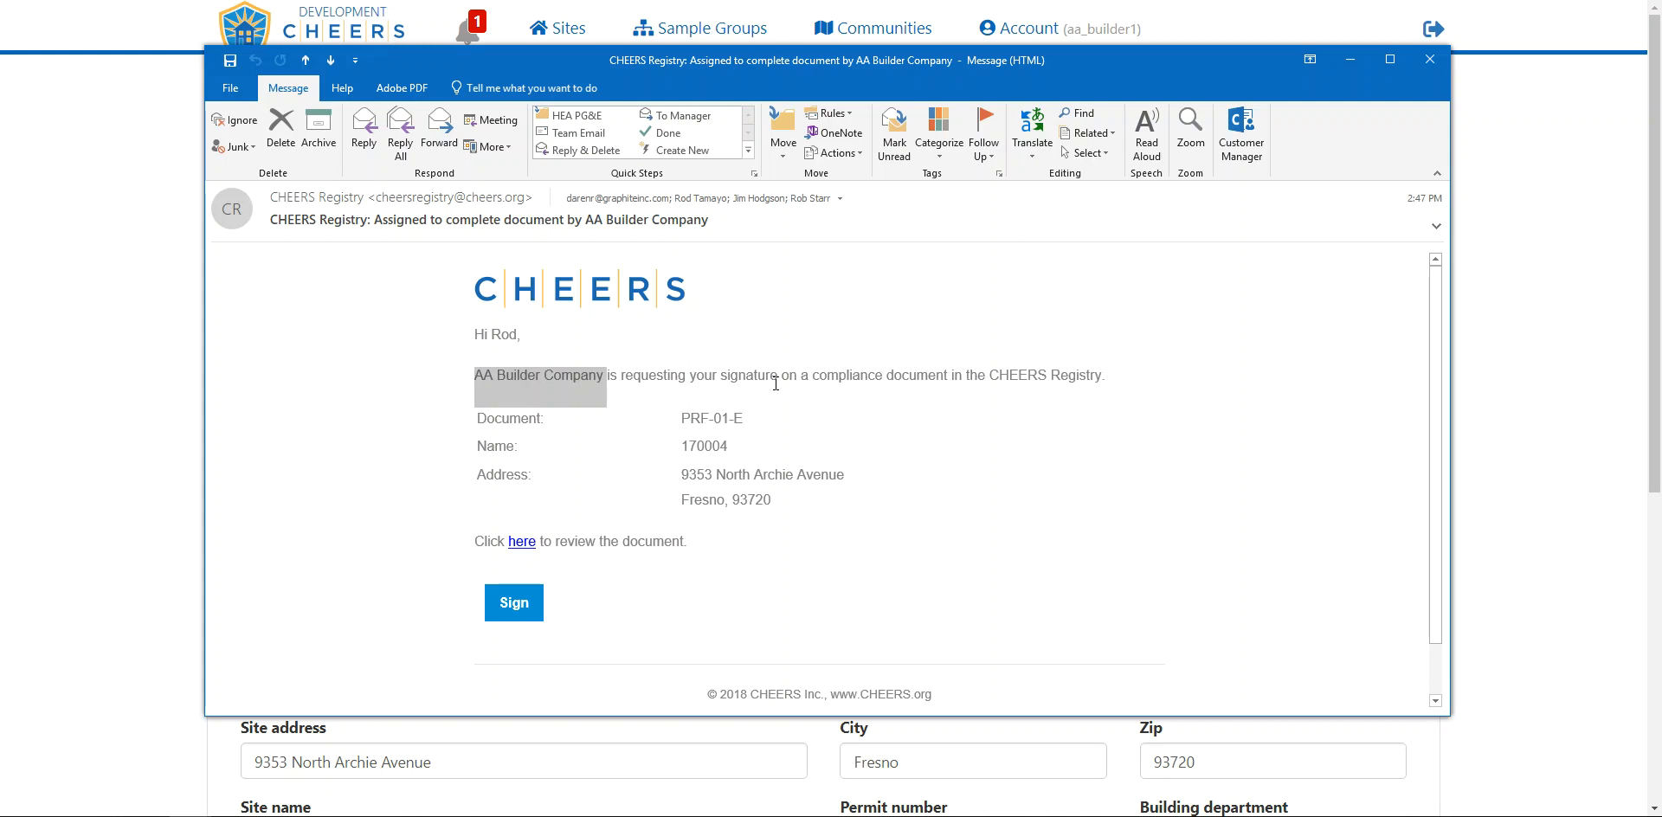
{"action": "left_click_drag", "start_coordinate": [682, 419], "coordinate": [741, 449]}
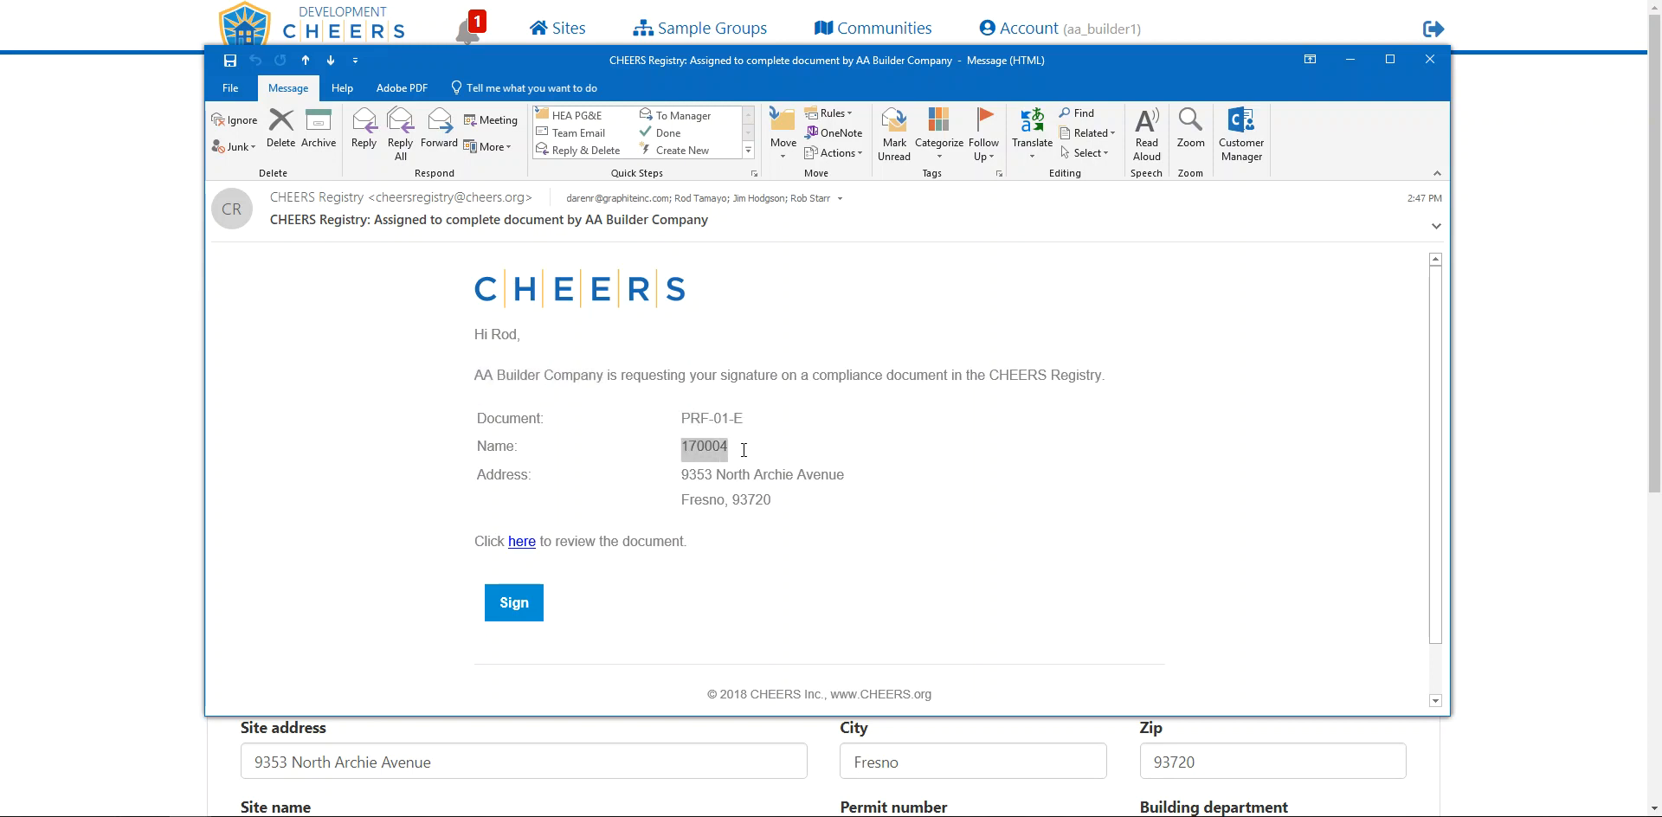
{"action": "left_click_drag", "start_coordinate": [771, 500], "coordinate": [685, 483]}
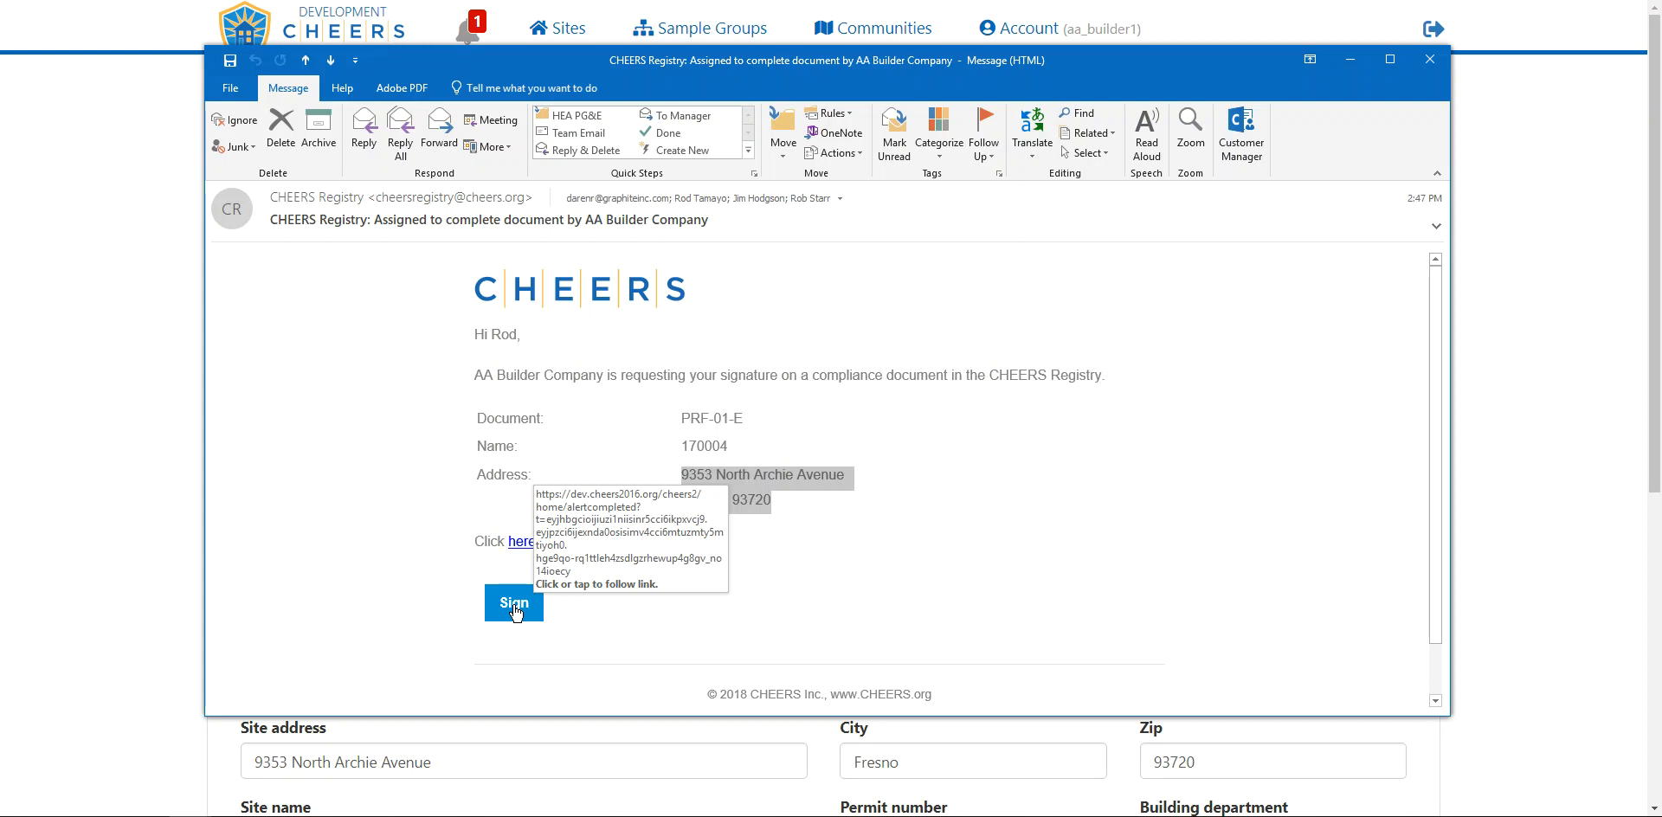
{"action": "left_click", "coordinate": [1428, 59]}
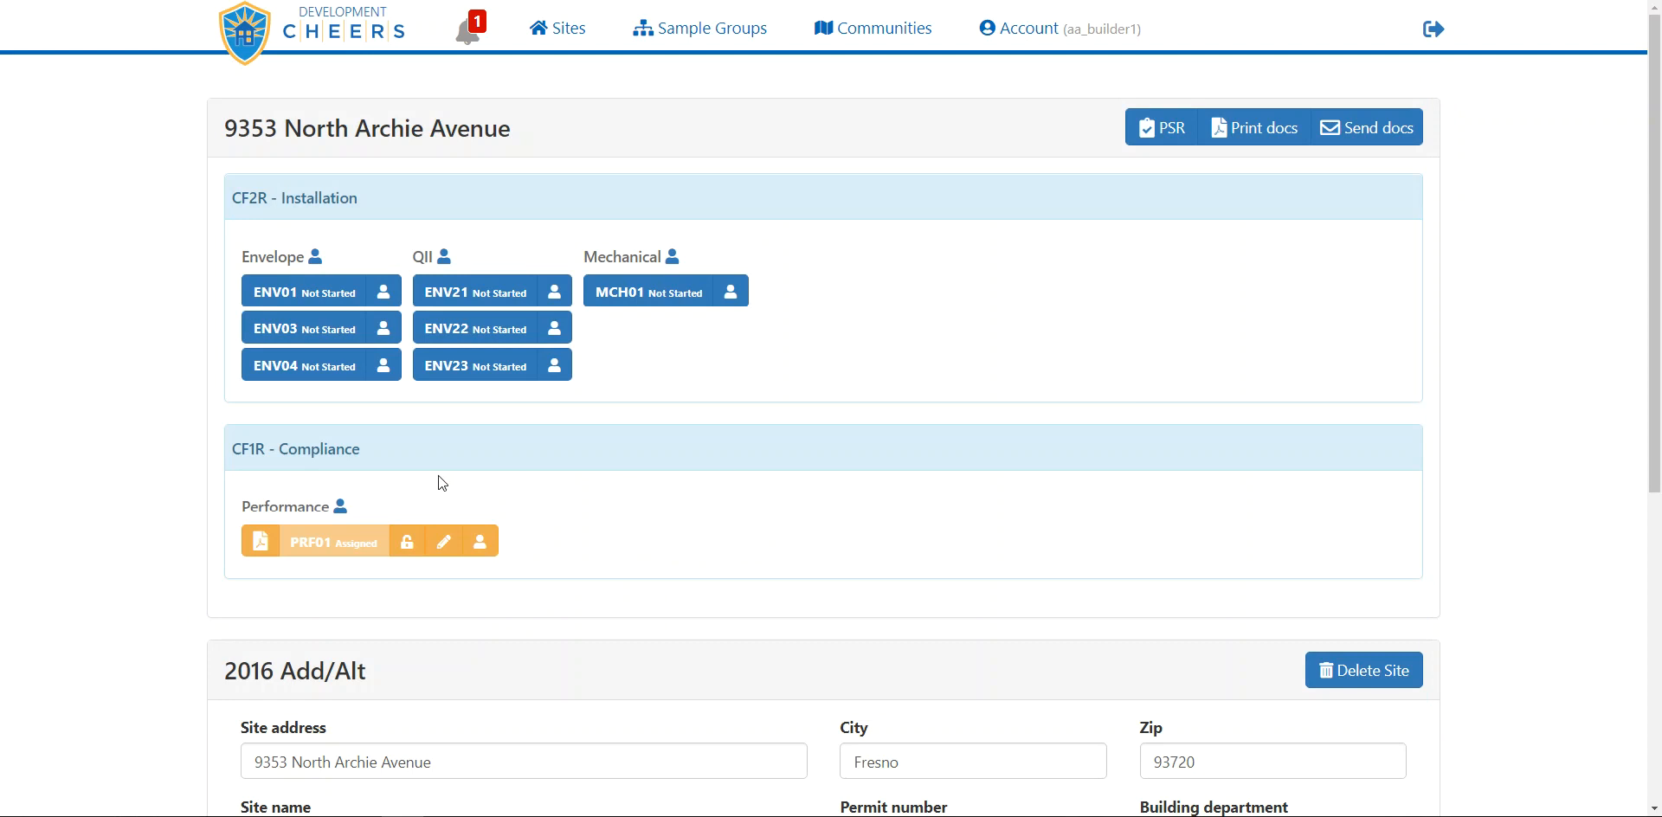
Sign the PRF01 form with Sign & Close so it shows Passed
{"action": "left_click", "coordinate": [444, 545]}
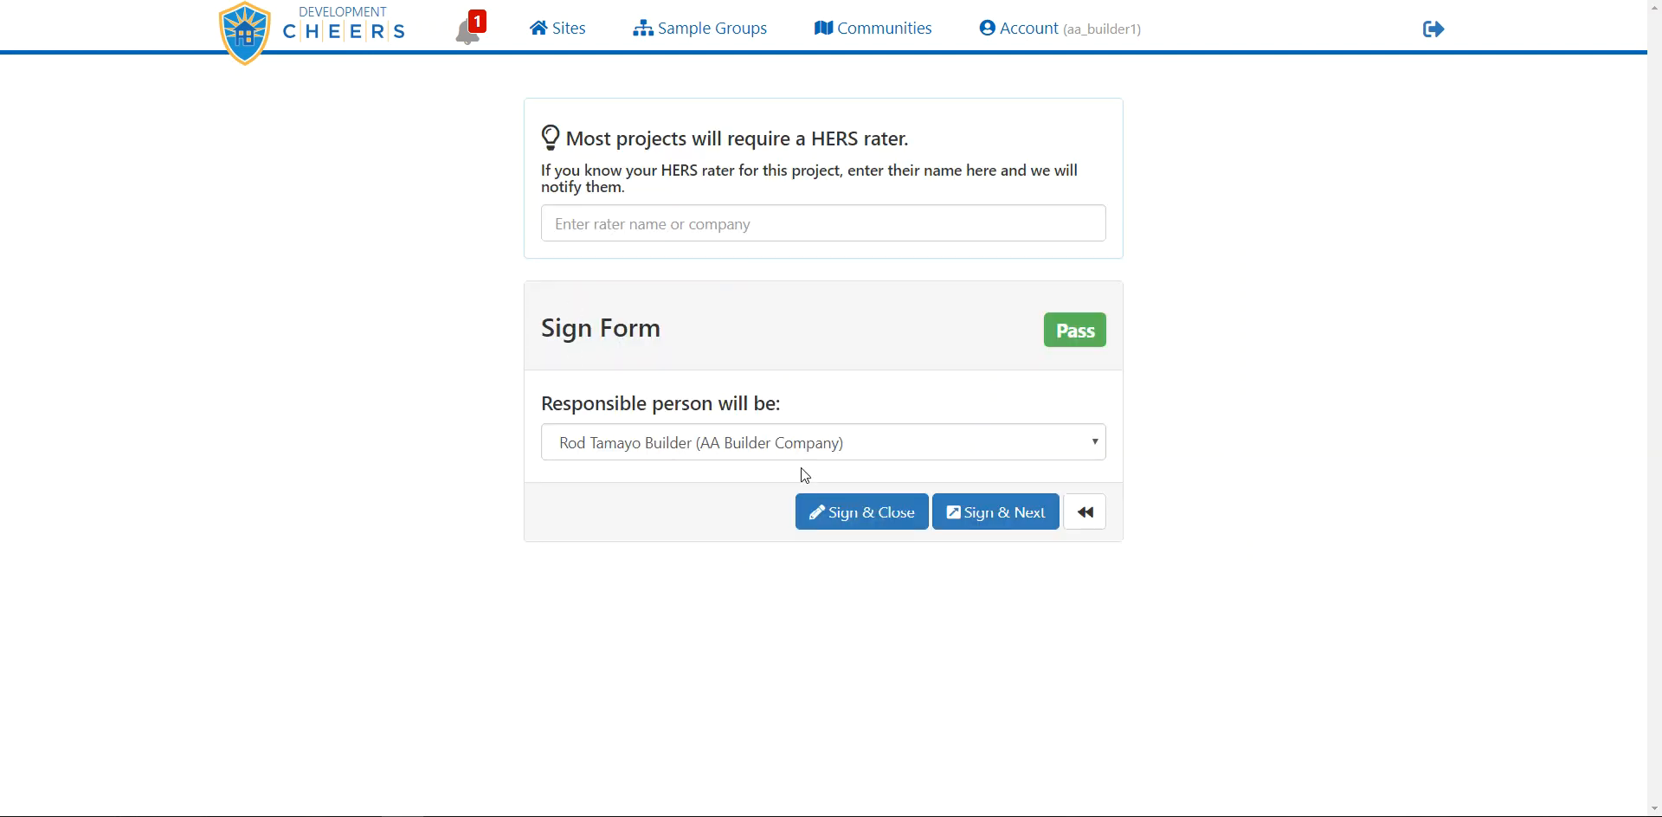
{"action": "left_click", "coordinate": [868, 515]}
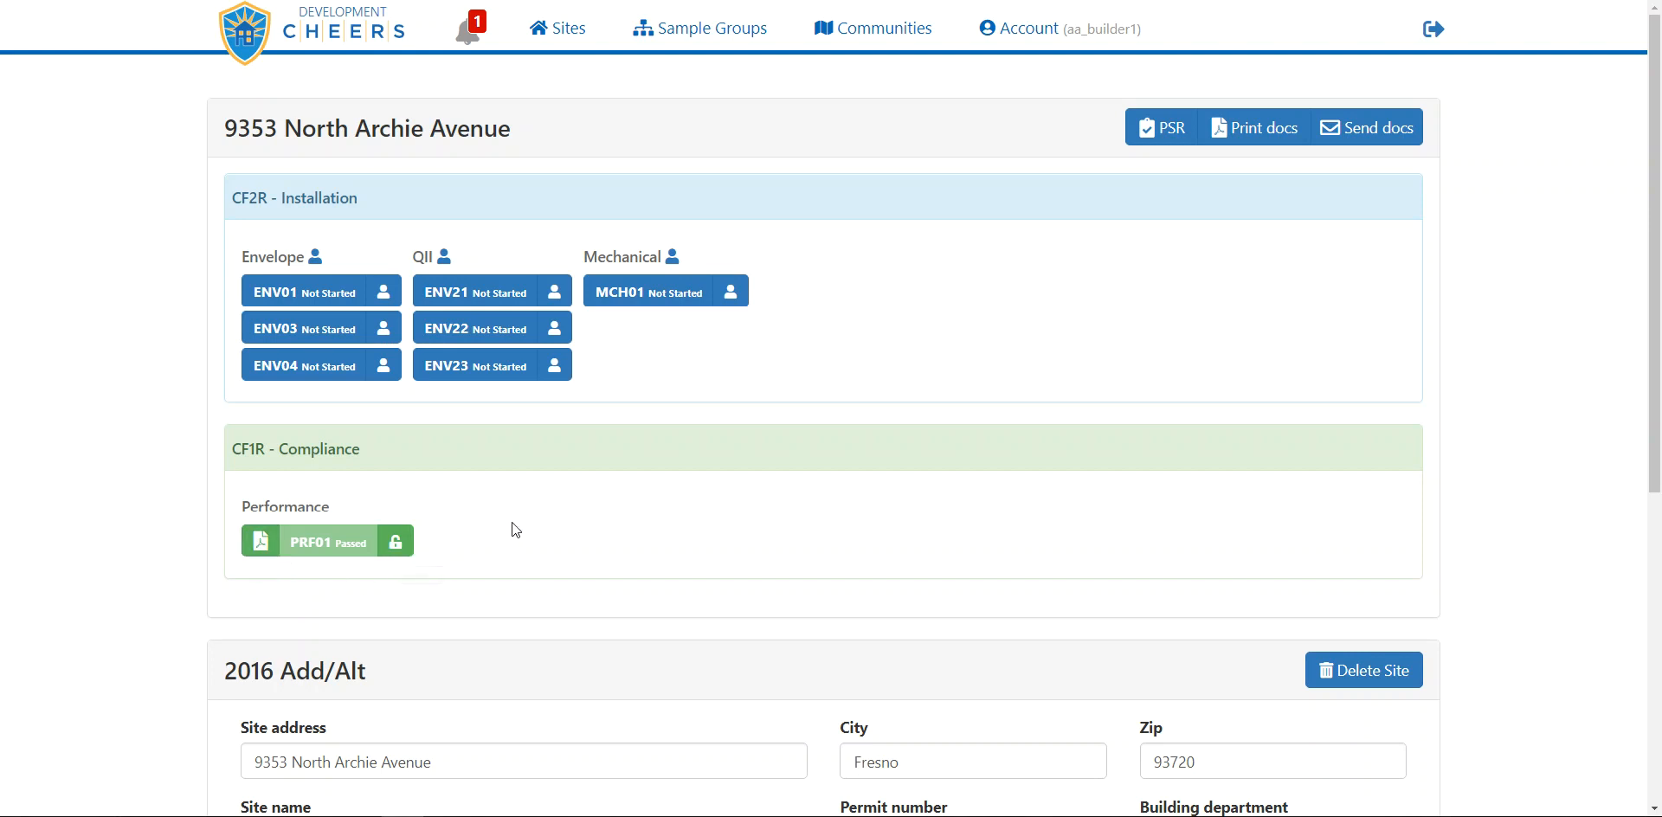
{"action": "left_click", "coordinate": [566, 34]}
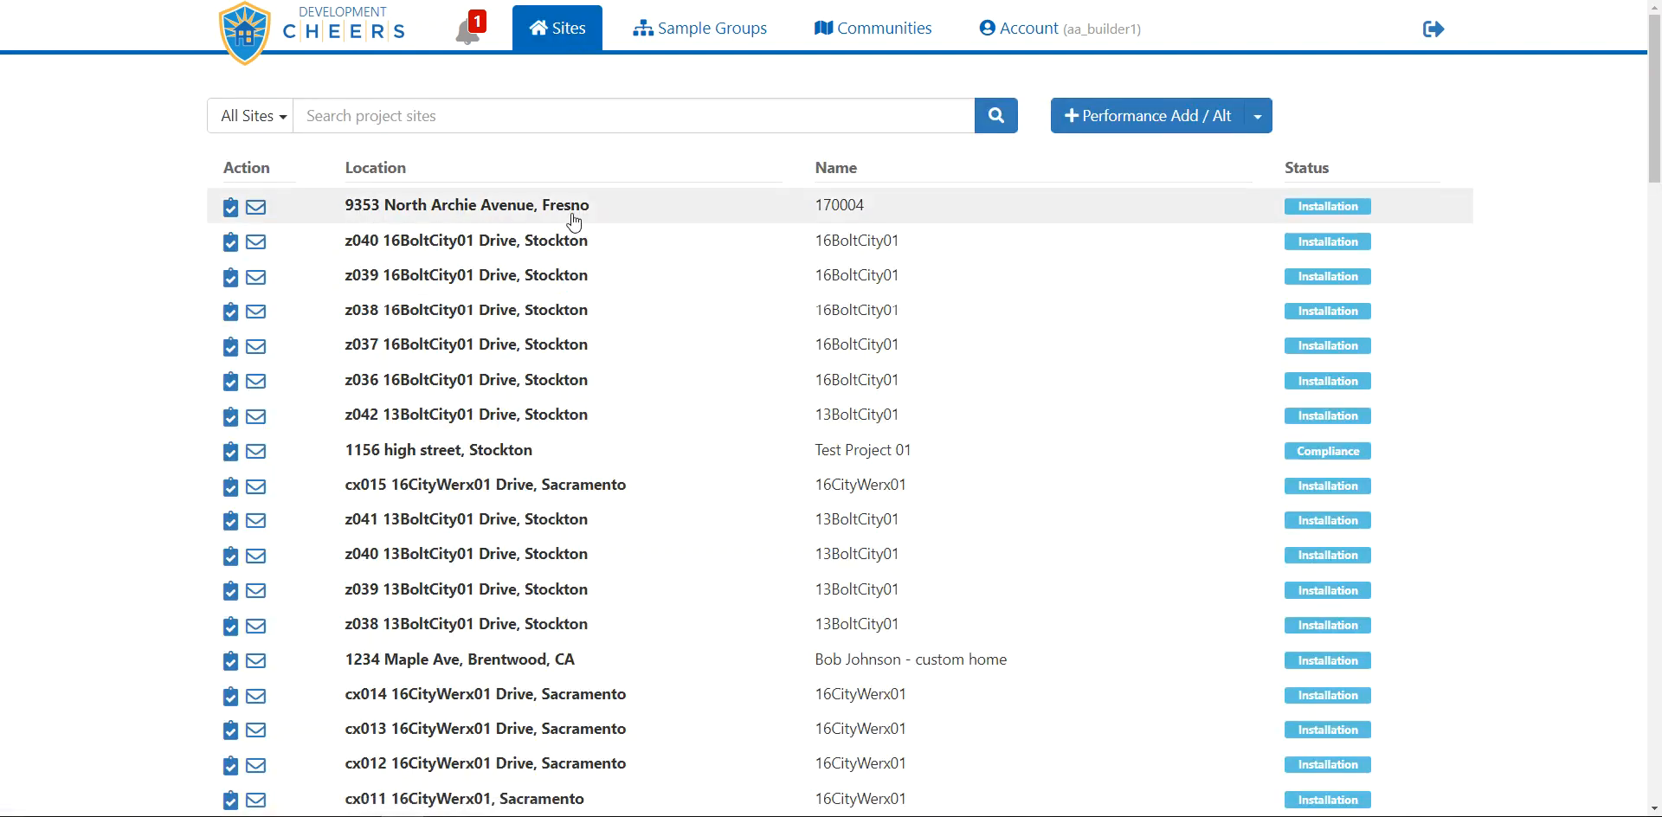
{"action": "left_click", "coordinate": [455, 211]}
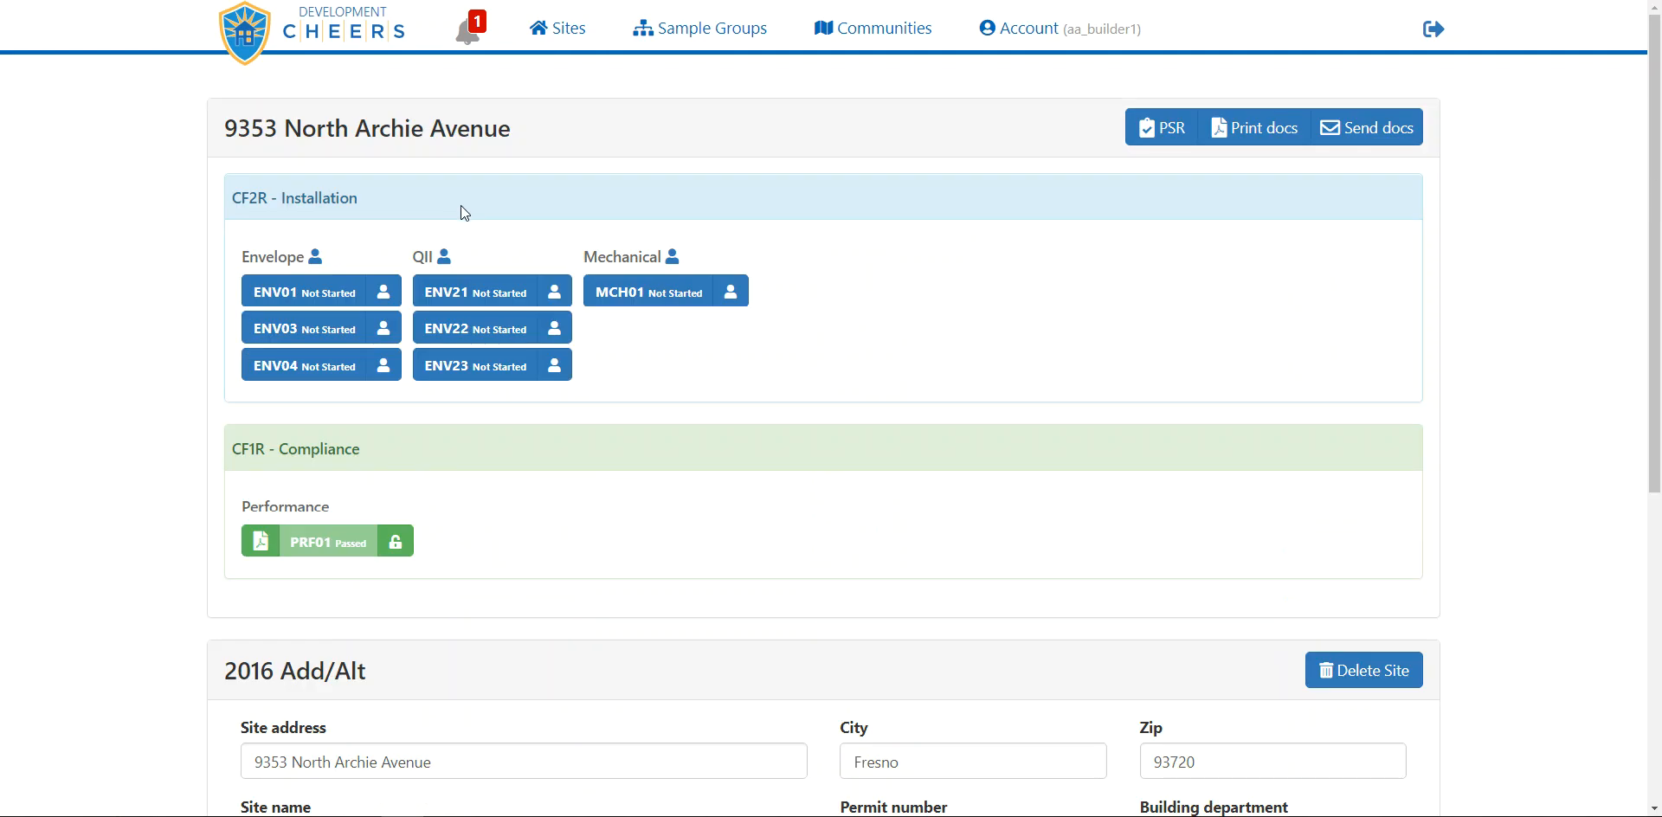
{"action": "scroll", "coordinate": [692, 373], "scroll_direction": "down", "scroll_amount": 6}
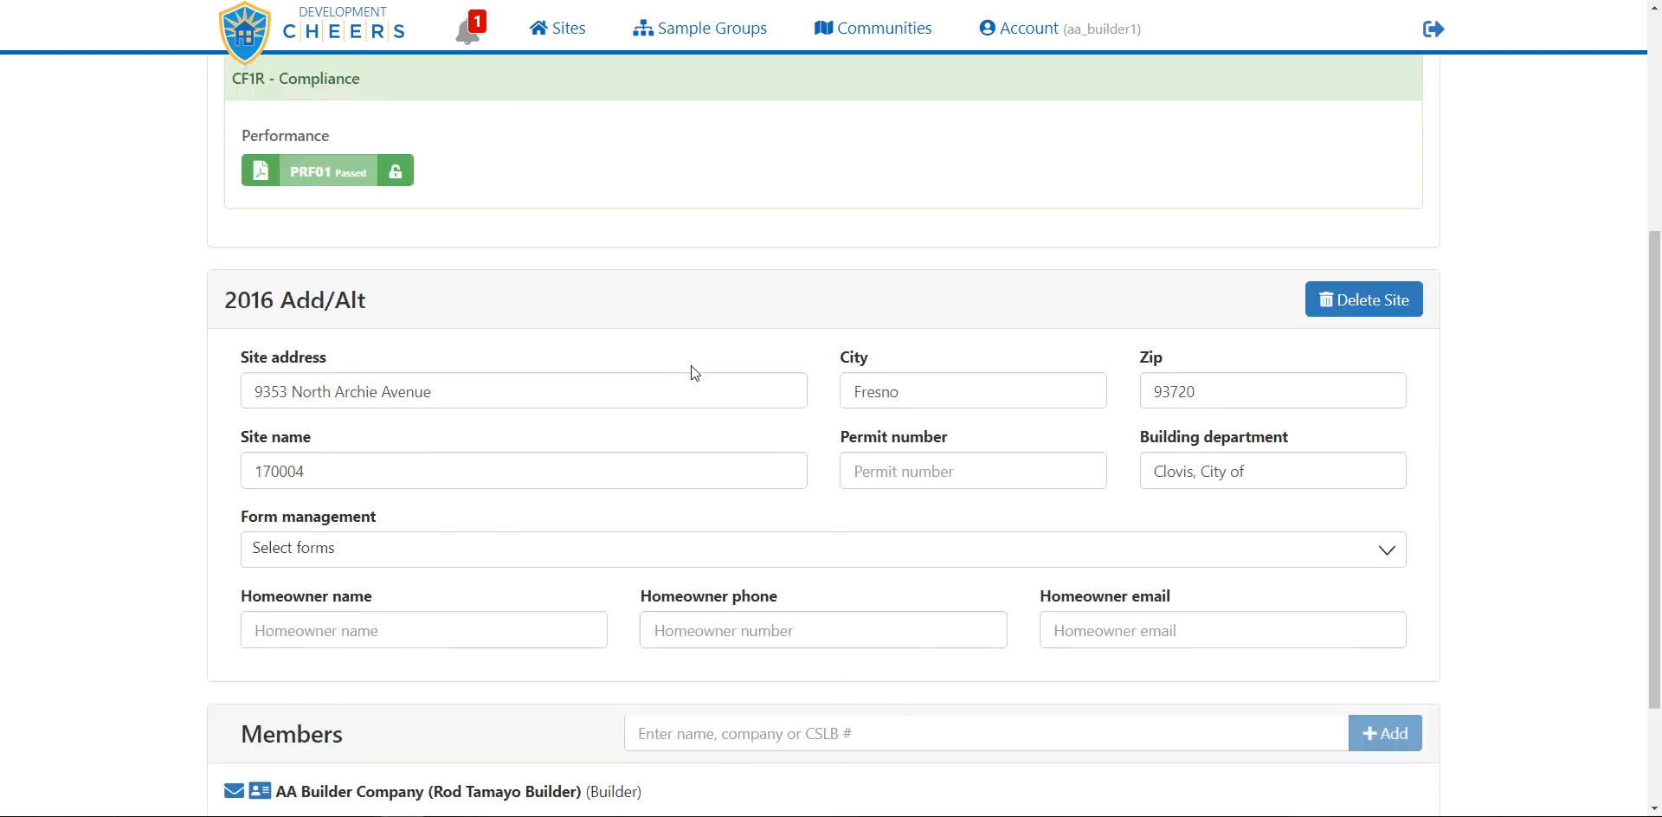
{"action": "scroll", "coordinate": [693, 373], "scroll_direction": "up", "scroll_amount": 2}
{"action": "scroll", "coordinate": [691, 367], "scroll_direction": "up", "scroll_amount": 4}
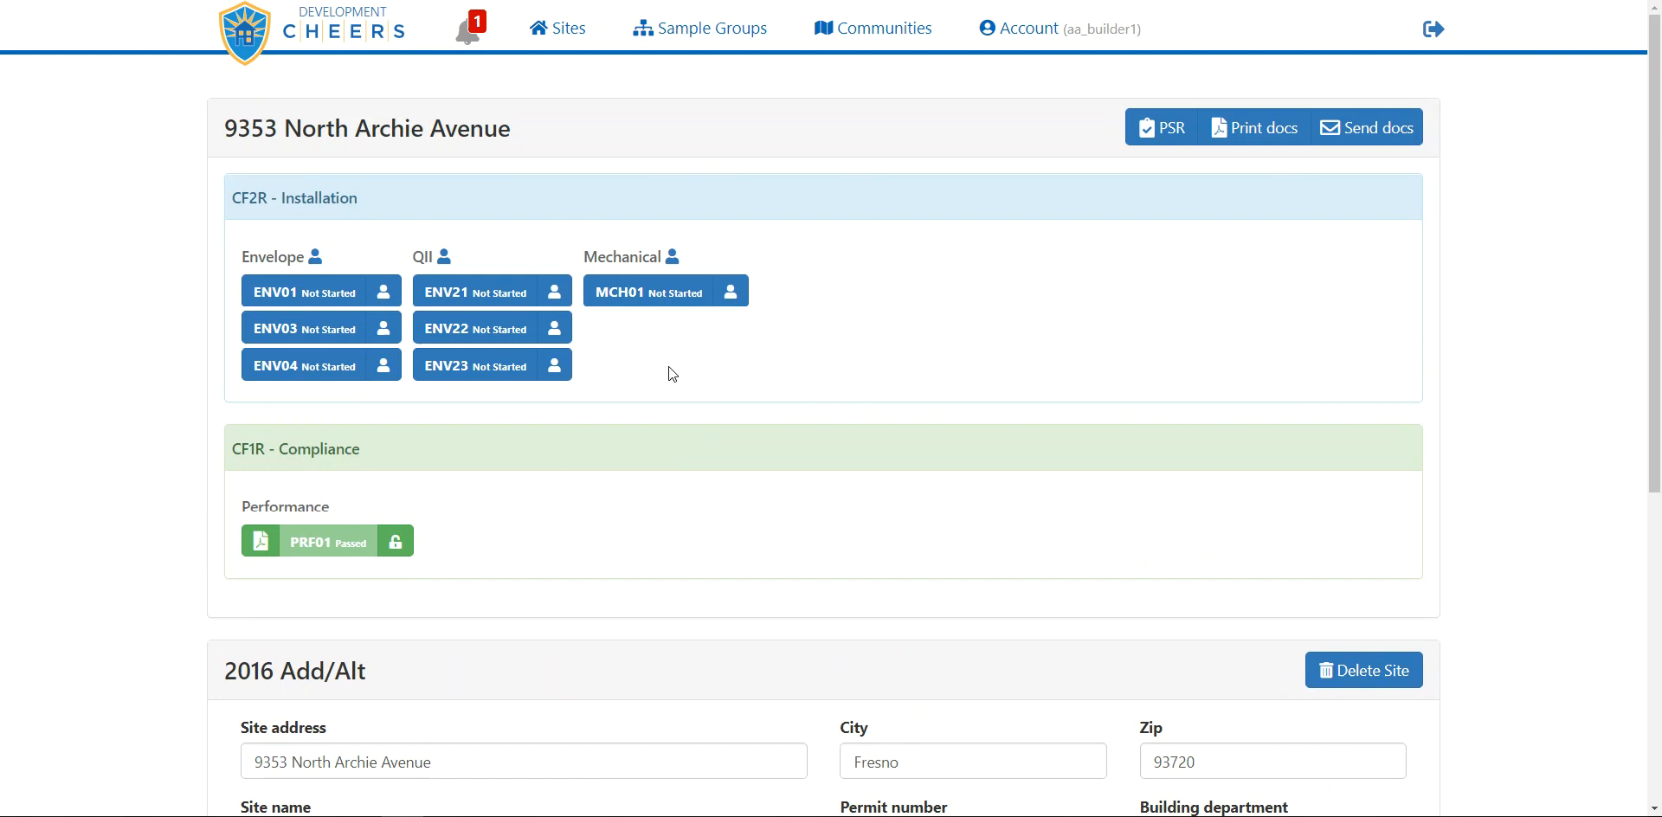